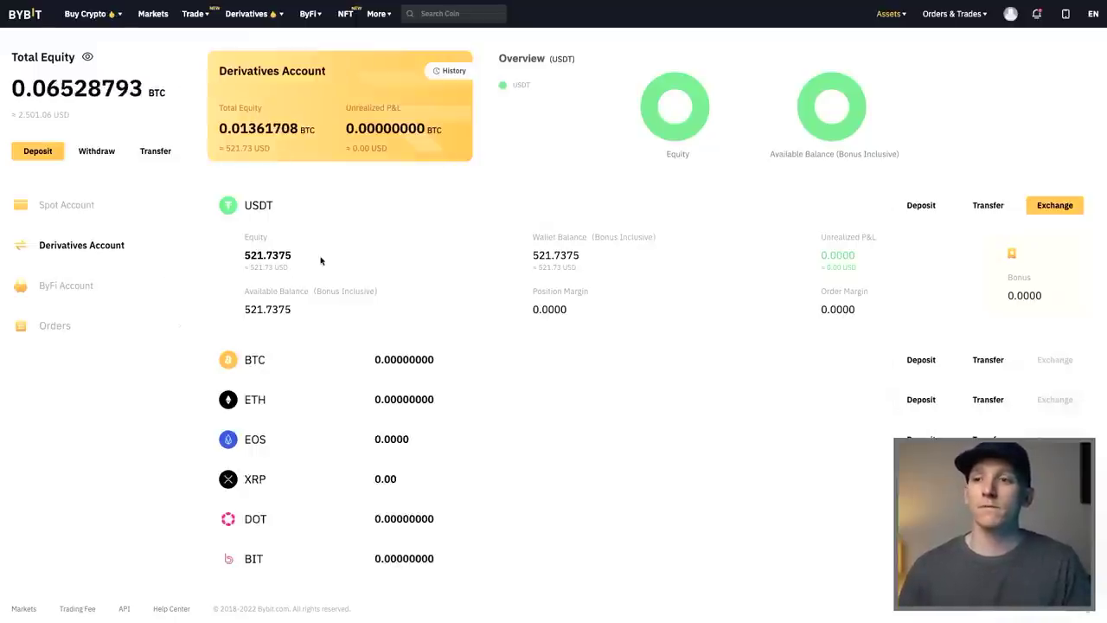
Step: Open the trading chart for the BTCUSDT USDT Perpetual contract
mouse_move(266, 21)
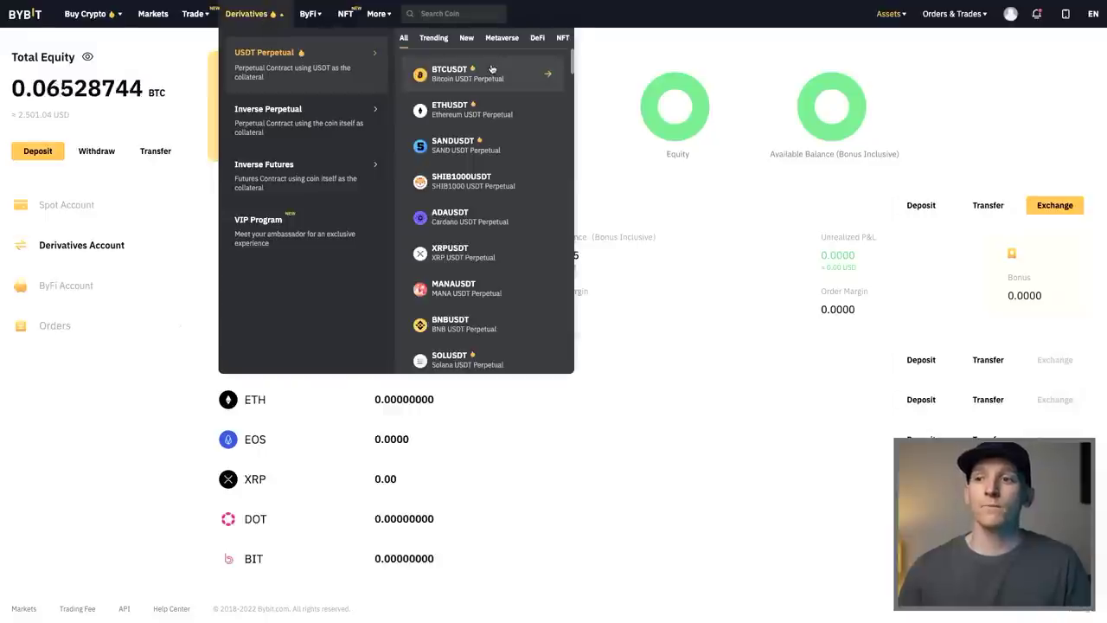
click(451, 73)
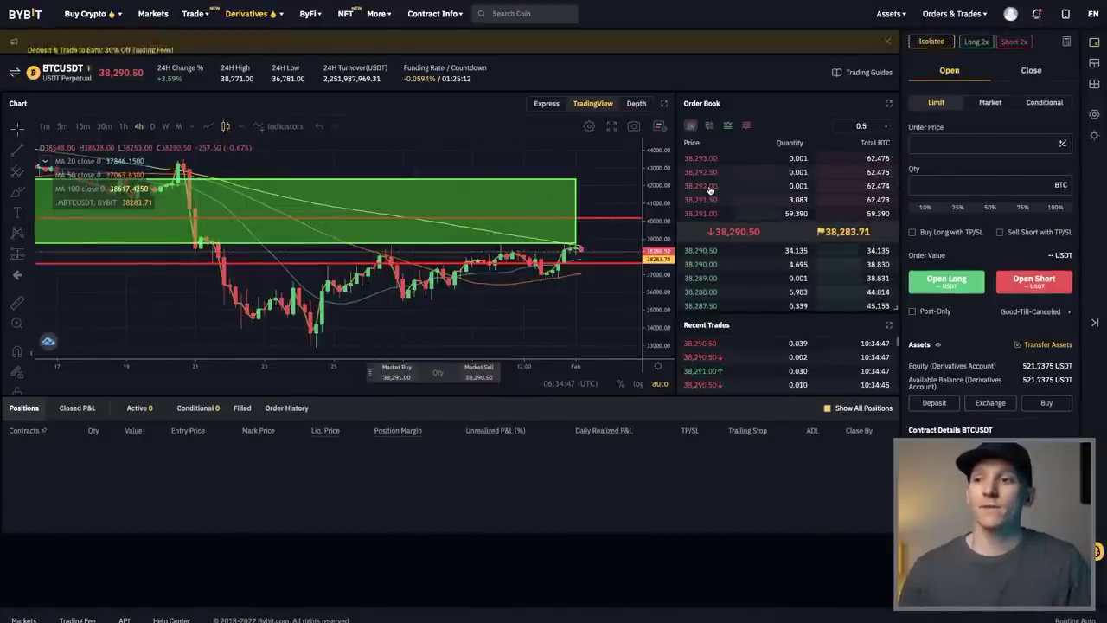
scroll(481, 221, down, 3)
scroll(482, 221, down, 5)
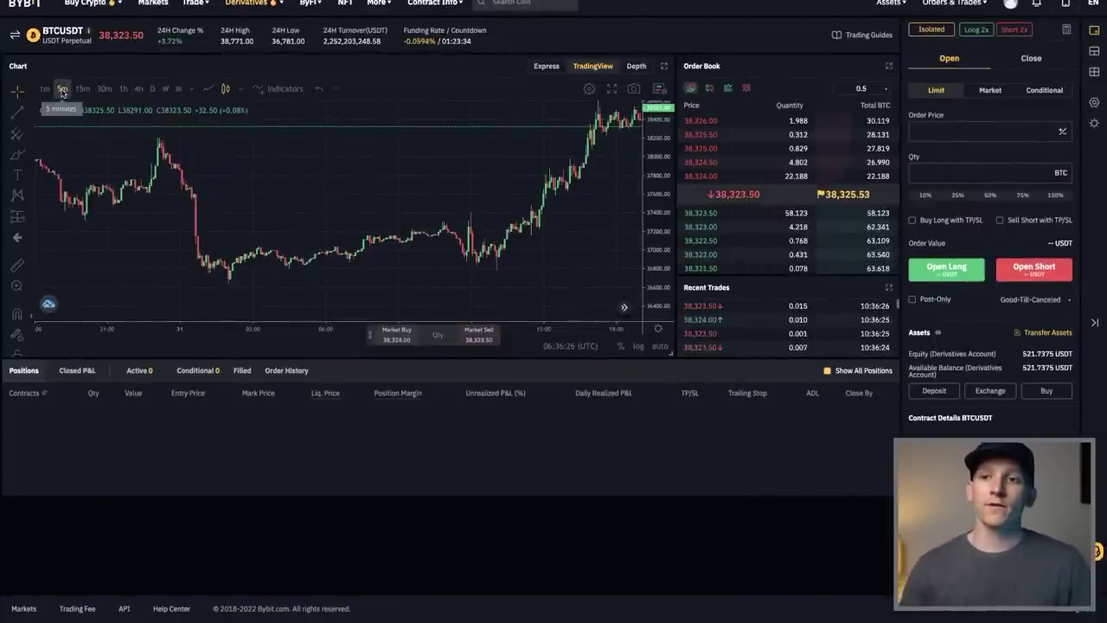
Step: Add two Moving Average Exponential indicators to the BTCUSDT chart
click(283, 88)
text(ema)
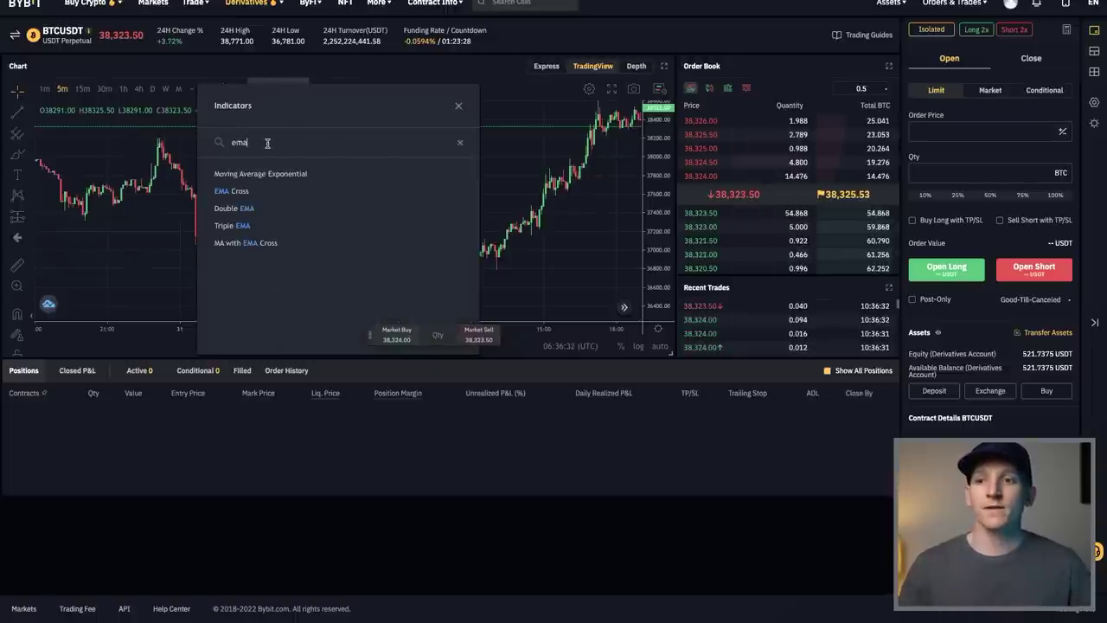
click(268, 175)
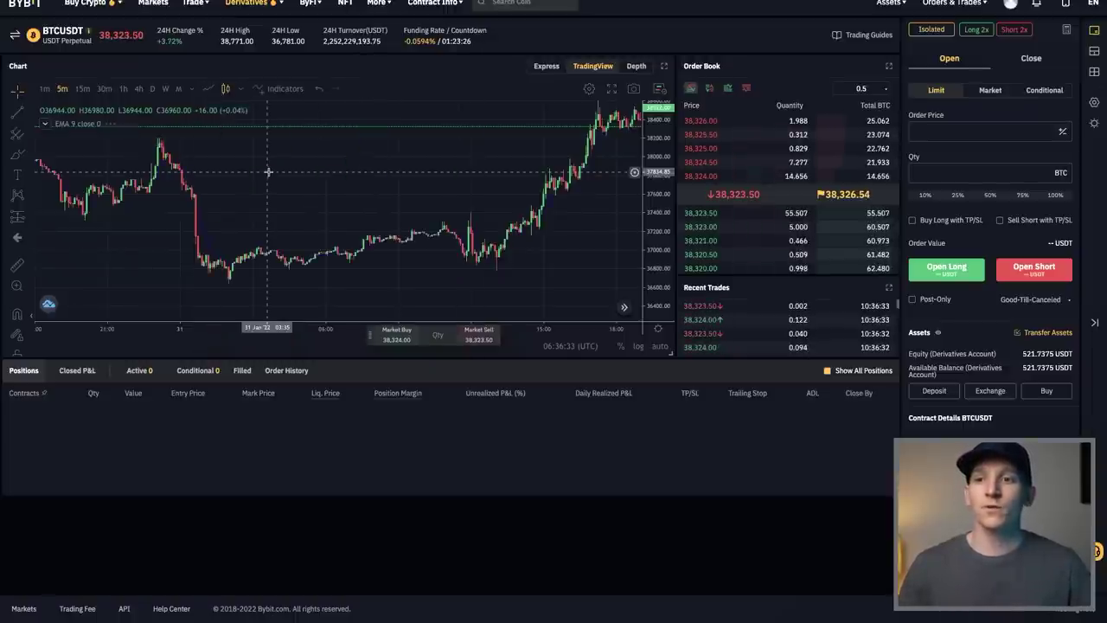
click(279, 89)
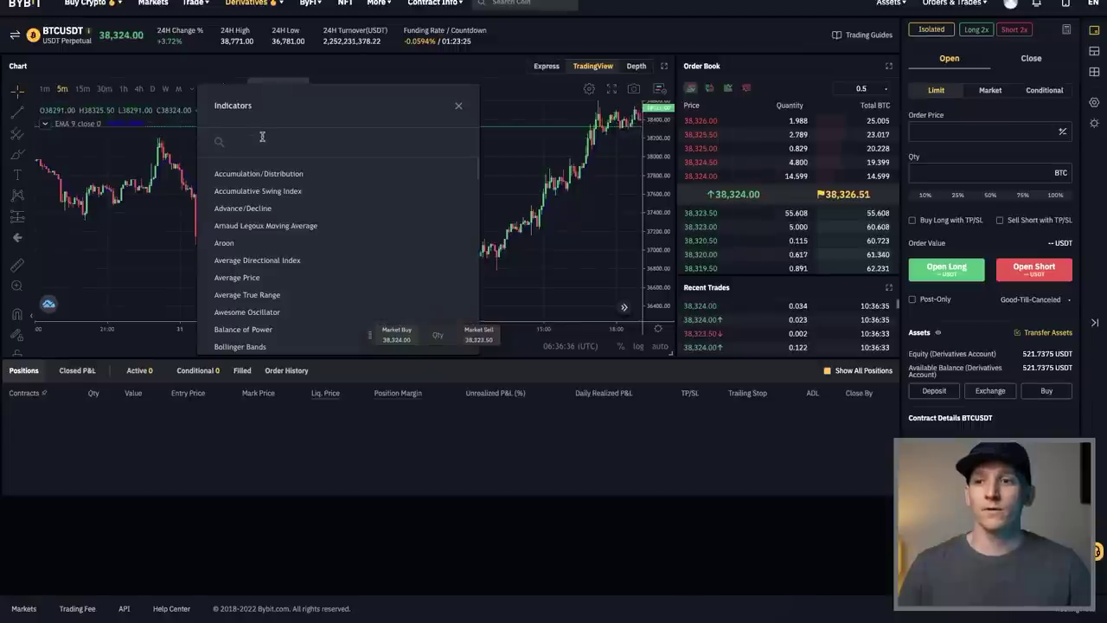
text(ema)
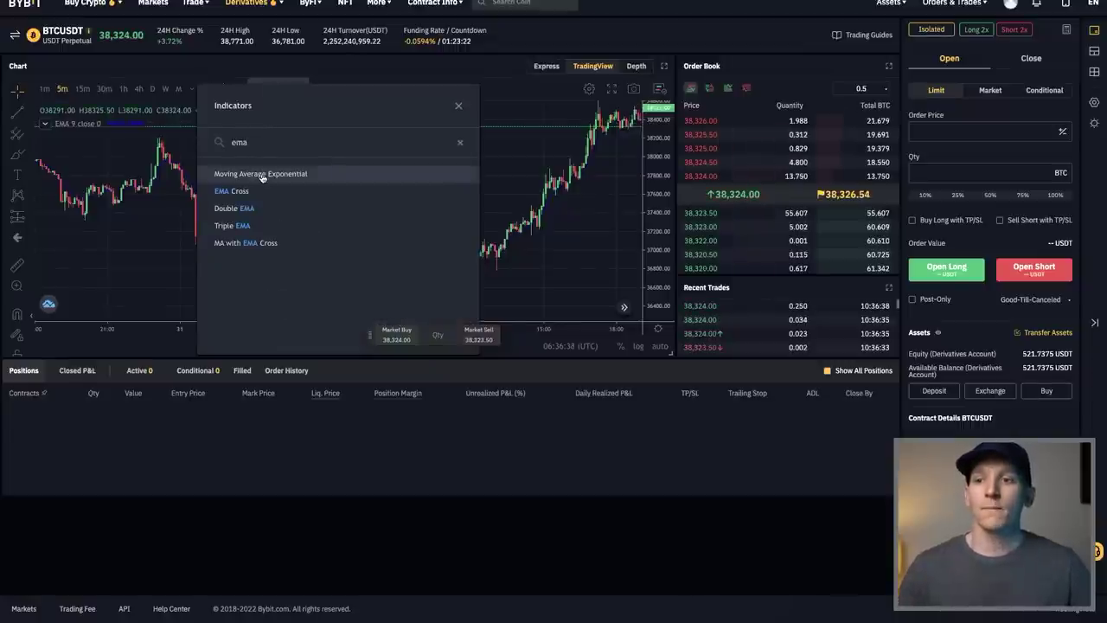
click(260, 175)
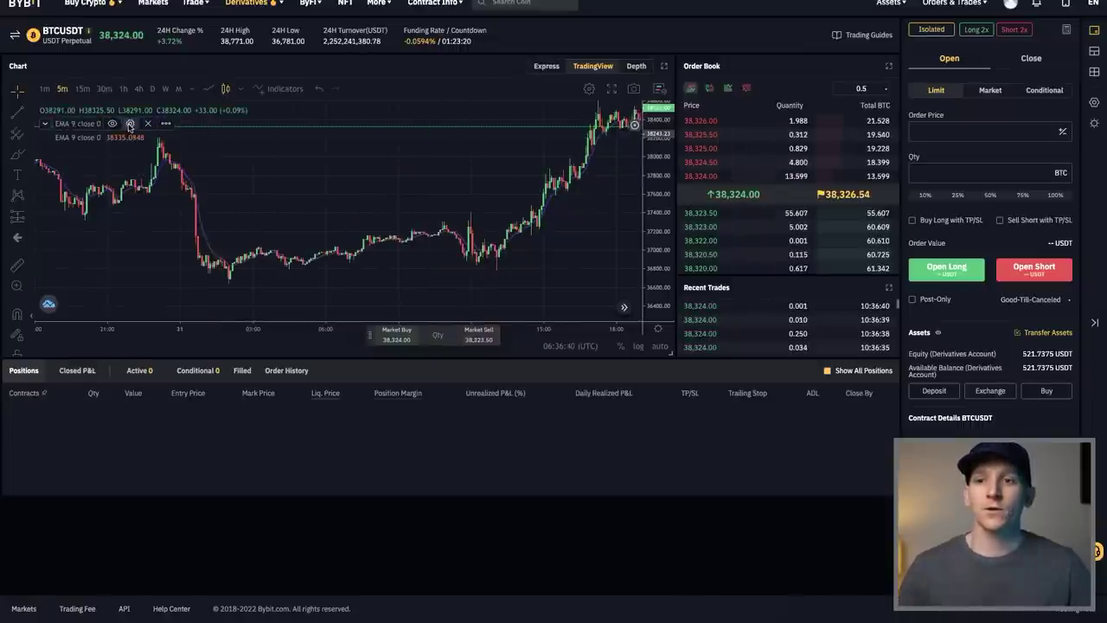
Step: Set the length of the first EMA indicator to 50
click(129, 124)
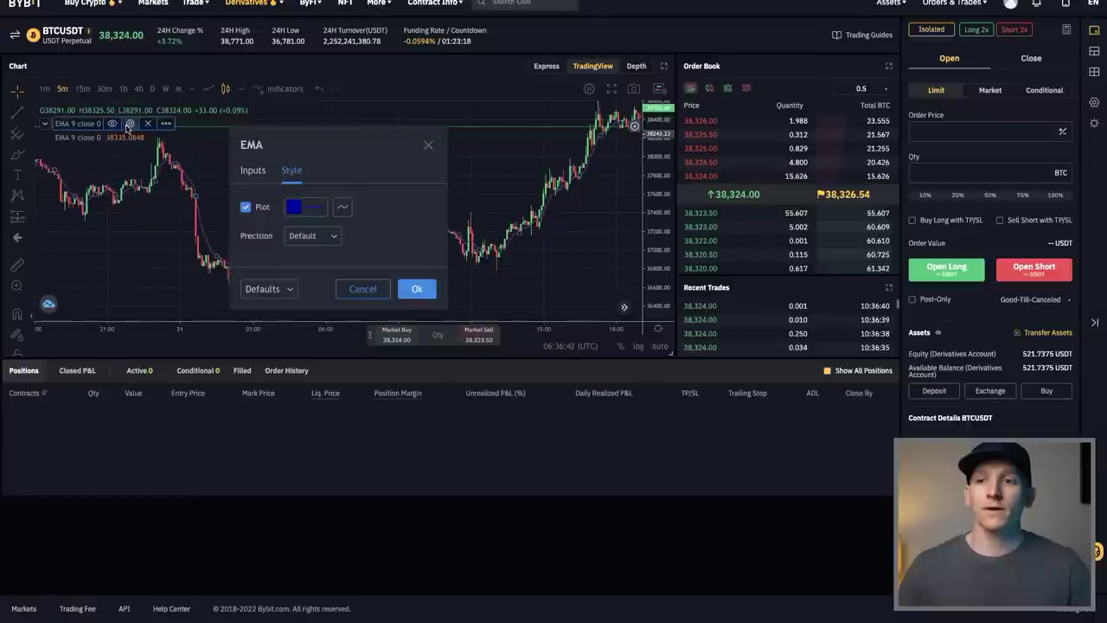
click(253, 171)
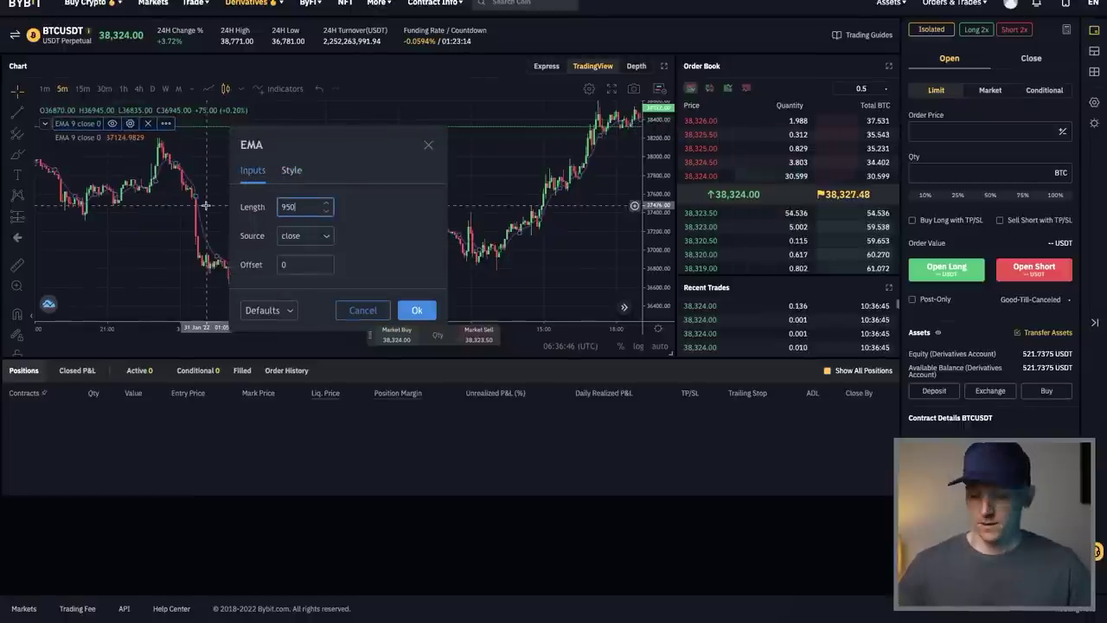
text(50)
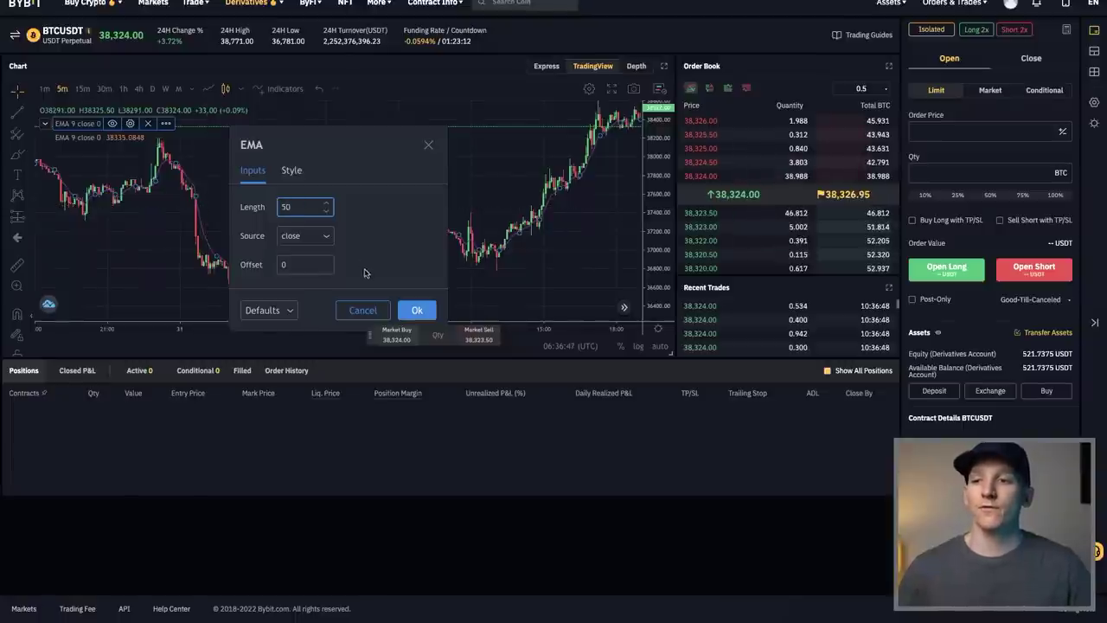
click(417, 311)
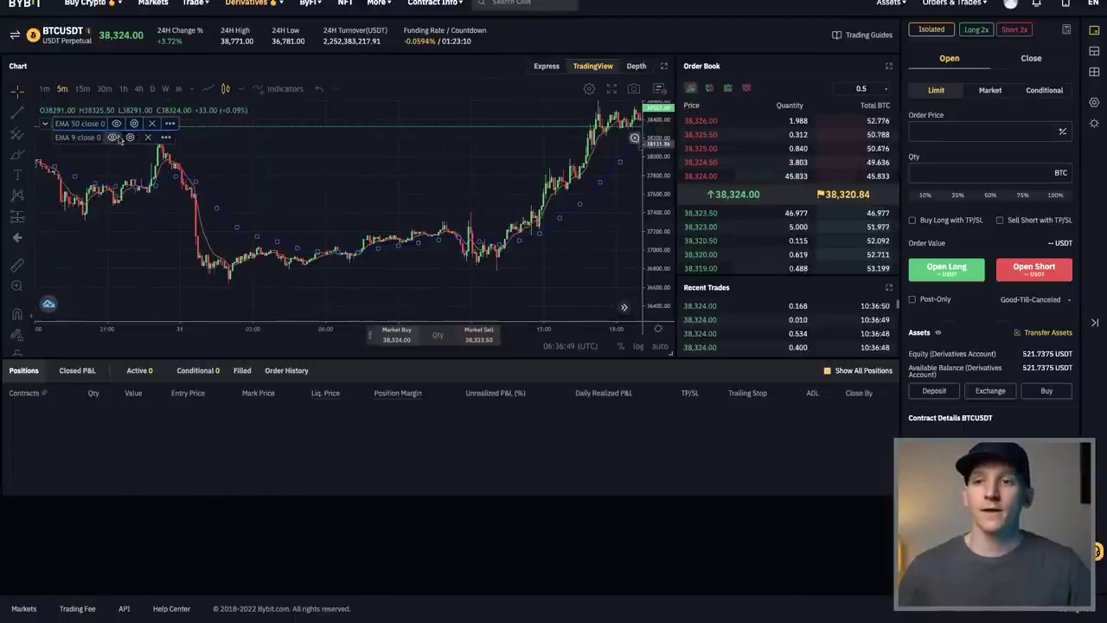
Step: Set the length of the second EMA indicator to 100
click(130, 137)
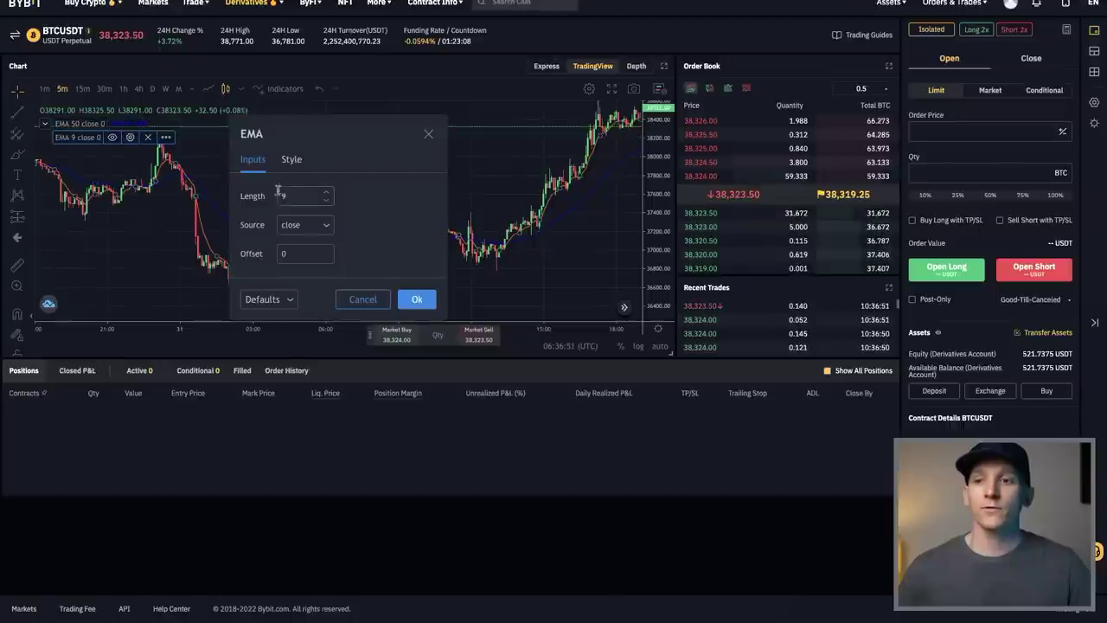
text(100)
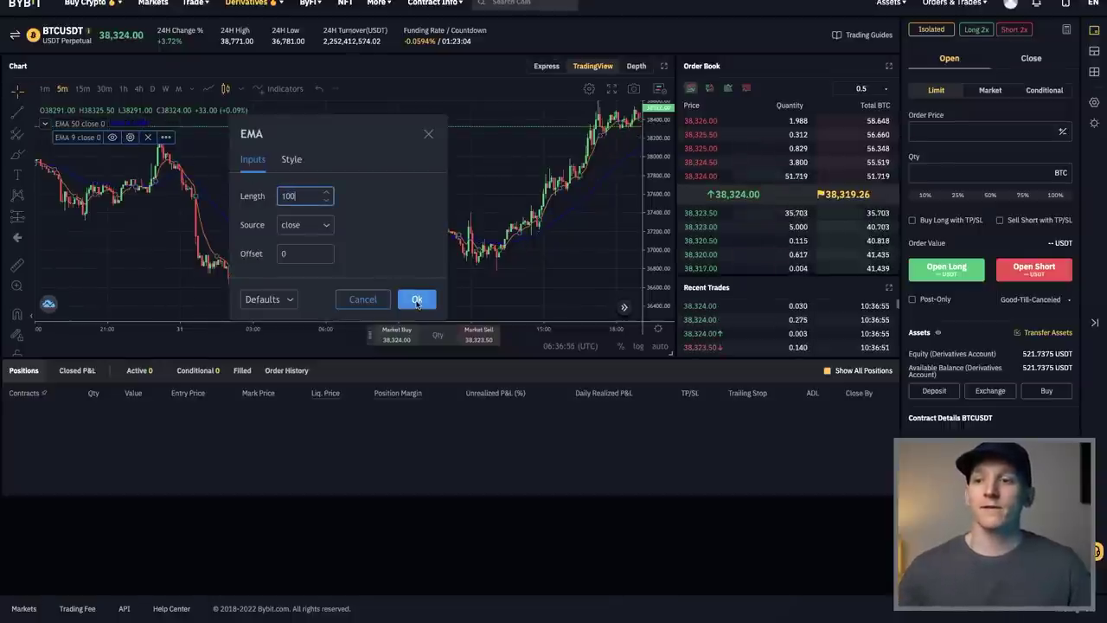
click(417, 301)
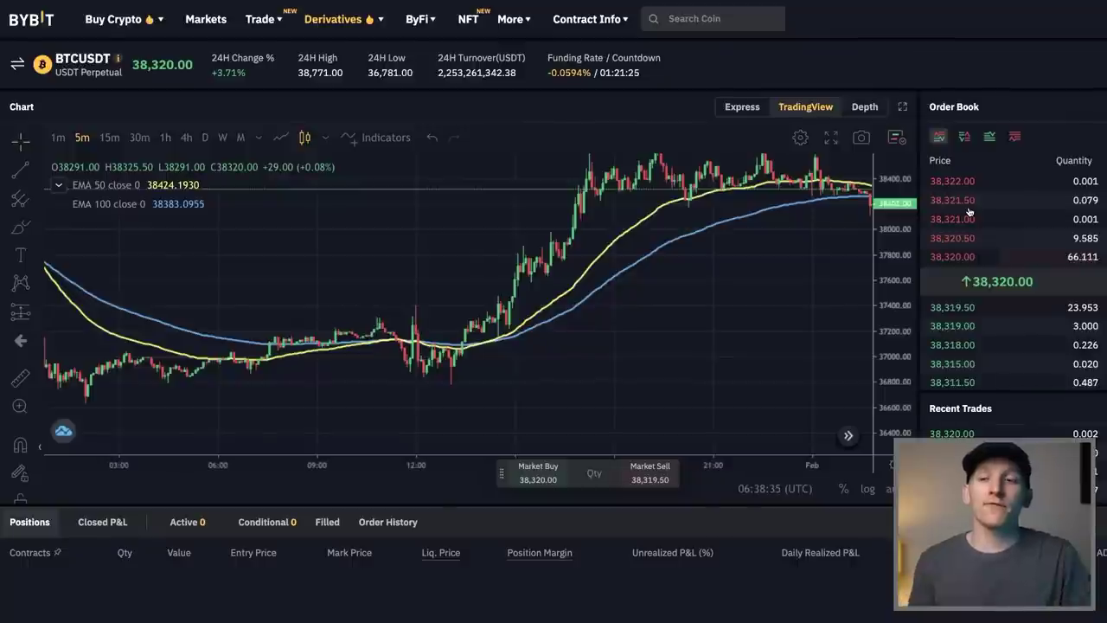
Step: Add the MACD indicator to the chart
click(367, 141)
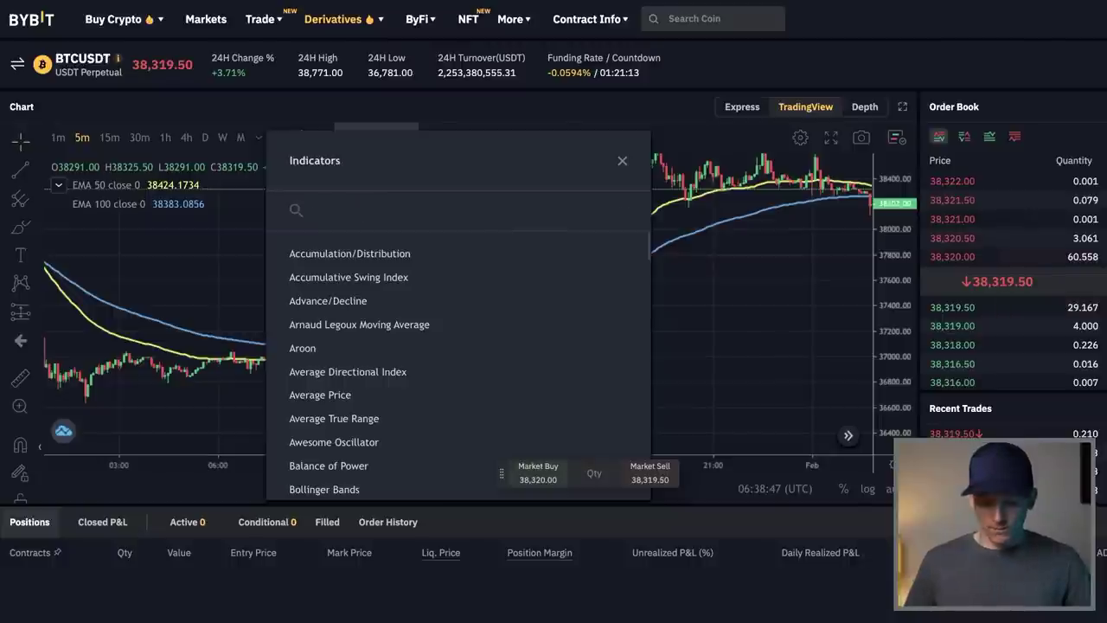
text(macd)
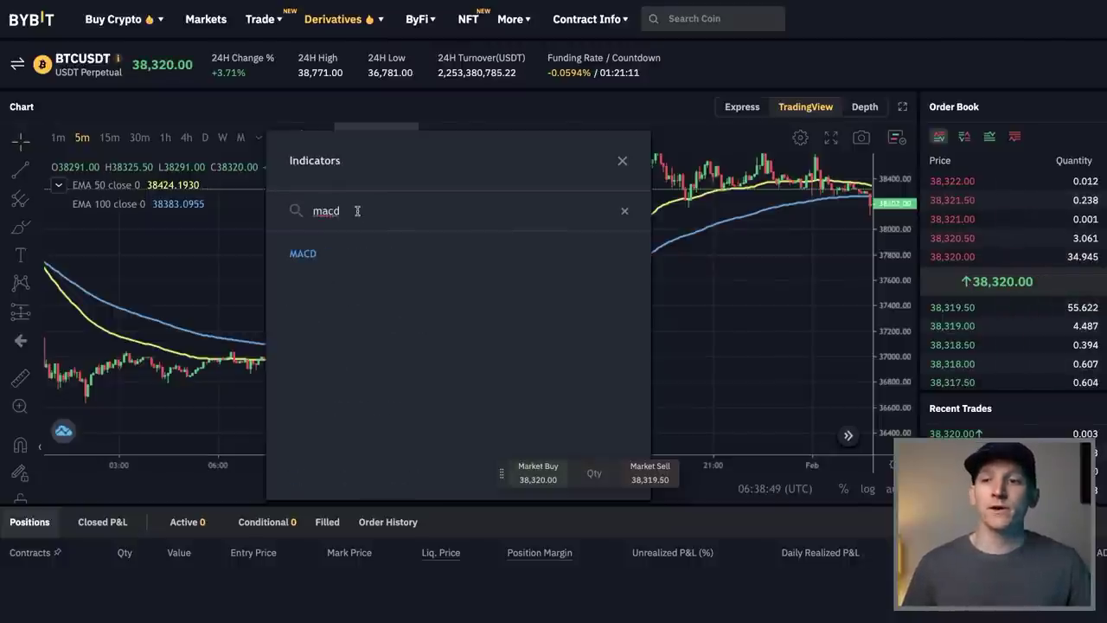
click(305, 254)
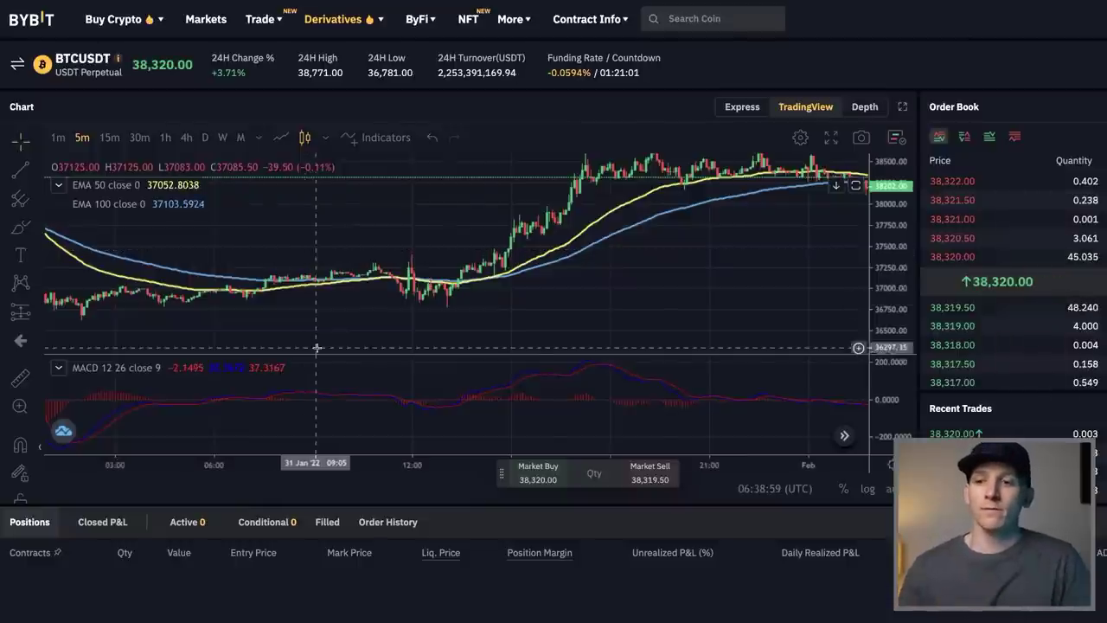
Step: Recolor the MACD line of the MACD indicator to light turquoise
mouse_move(104, 373)
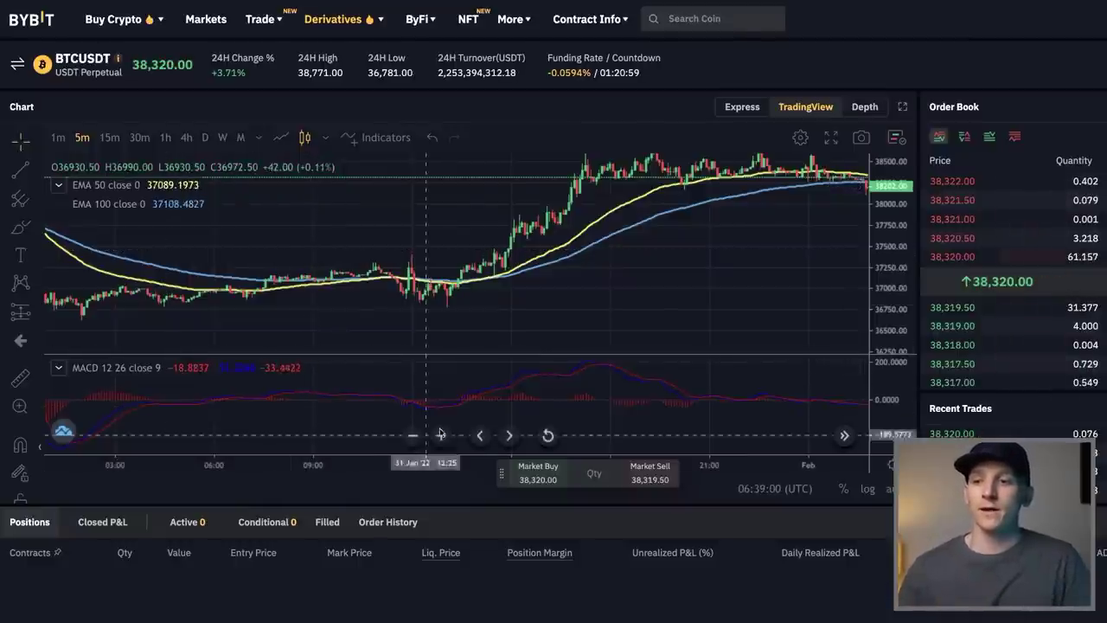
click(200, 368)
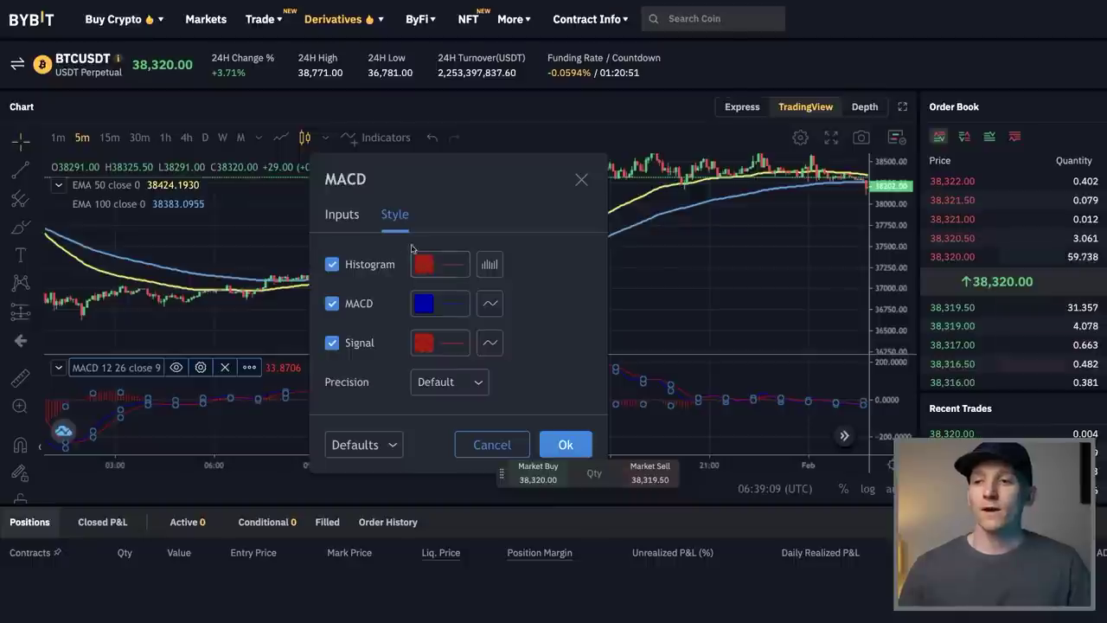
click(441, 301)
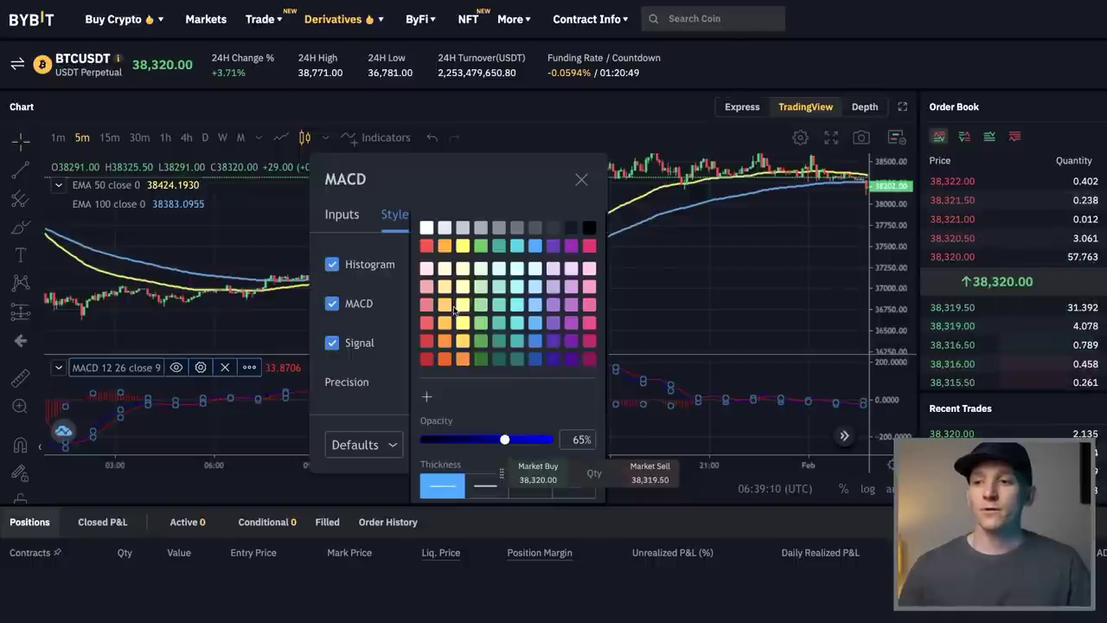
click(516, 286)
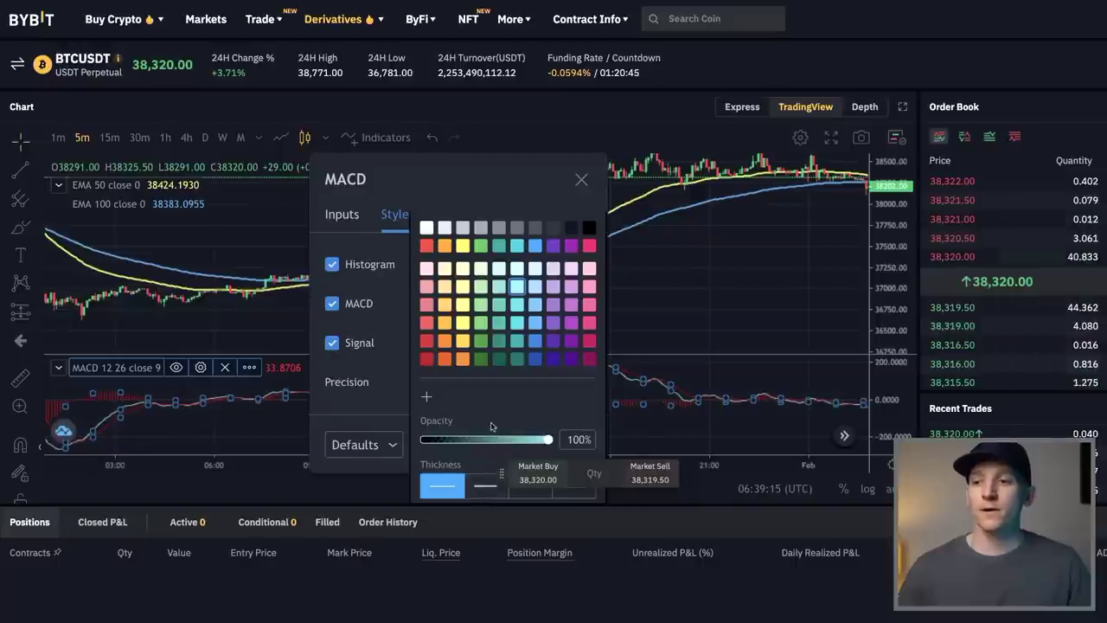
click(573, 195)
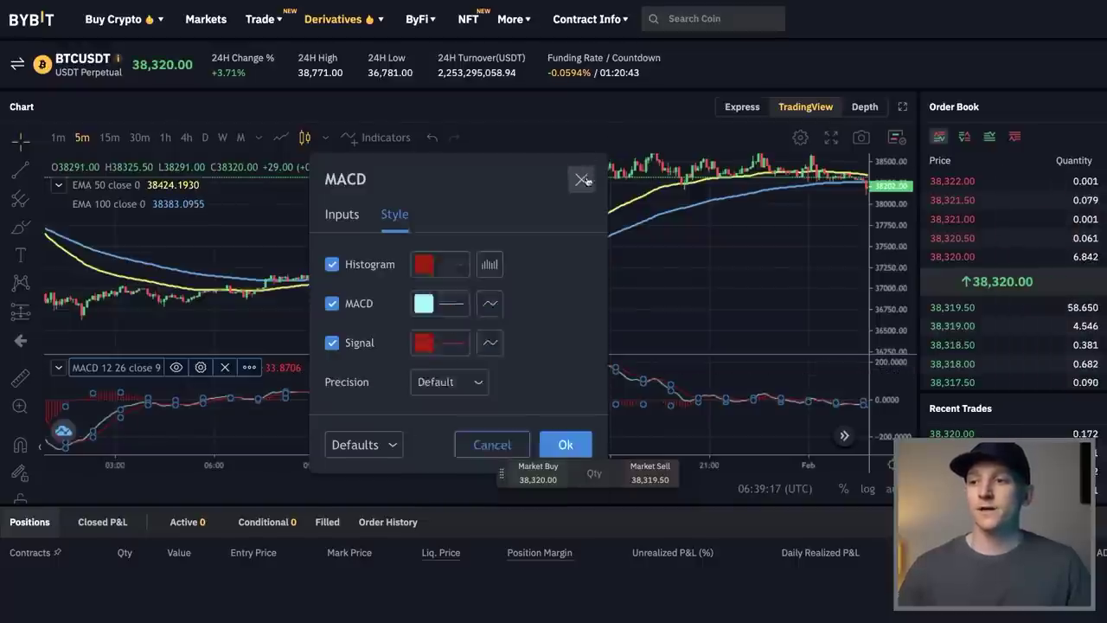
click(565, 445)
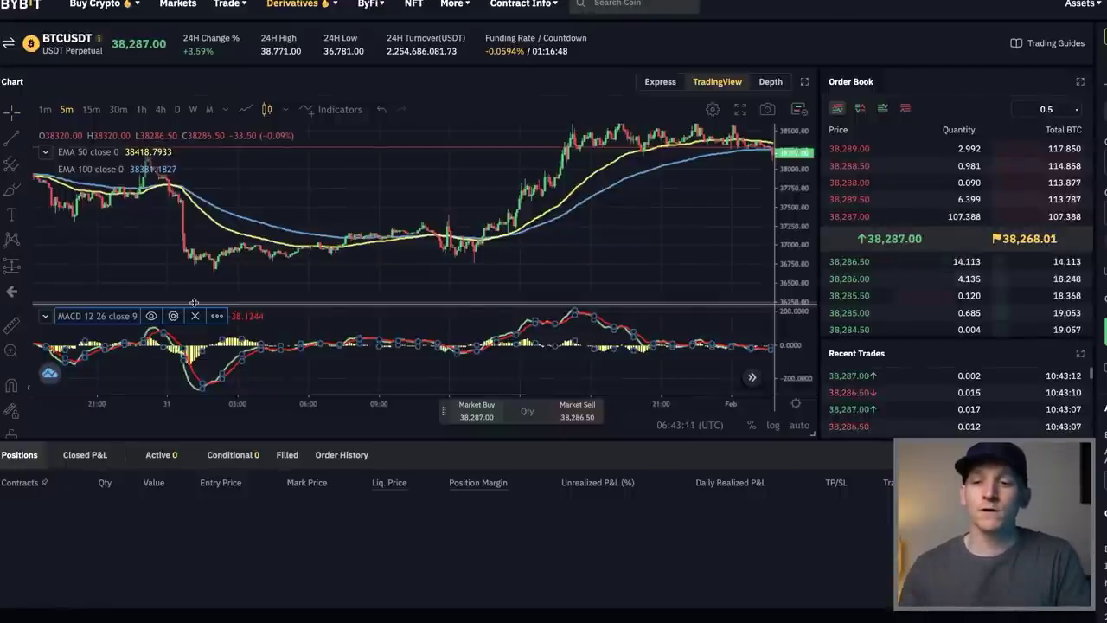
Step: Set the MACD indicator's FastLength to 6, SlowLength to 13 and SignalLength to 4
click(173, 314)
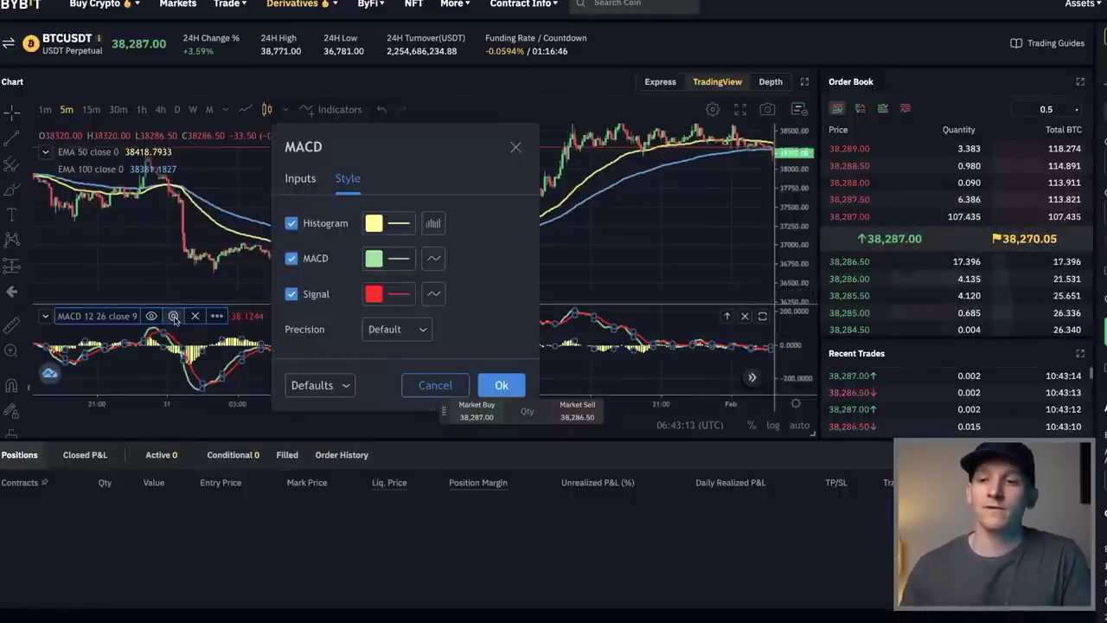
click(301, 179)
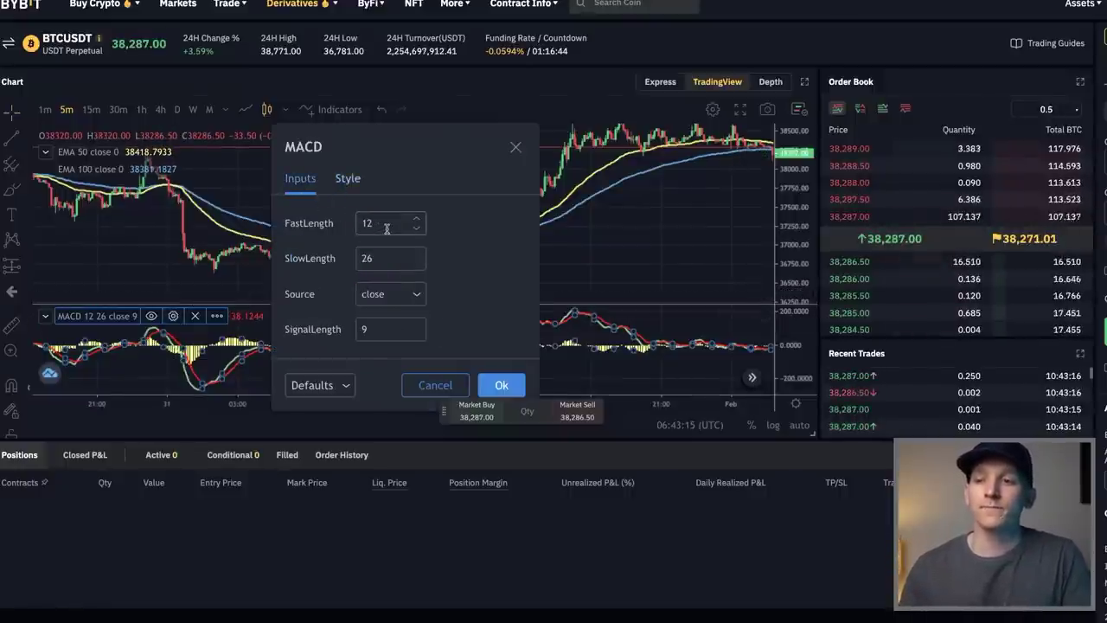
click(386, 223)
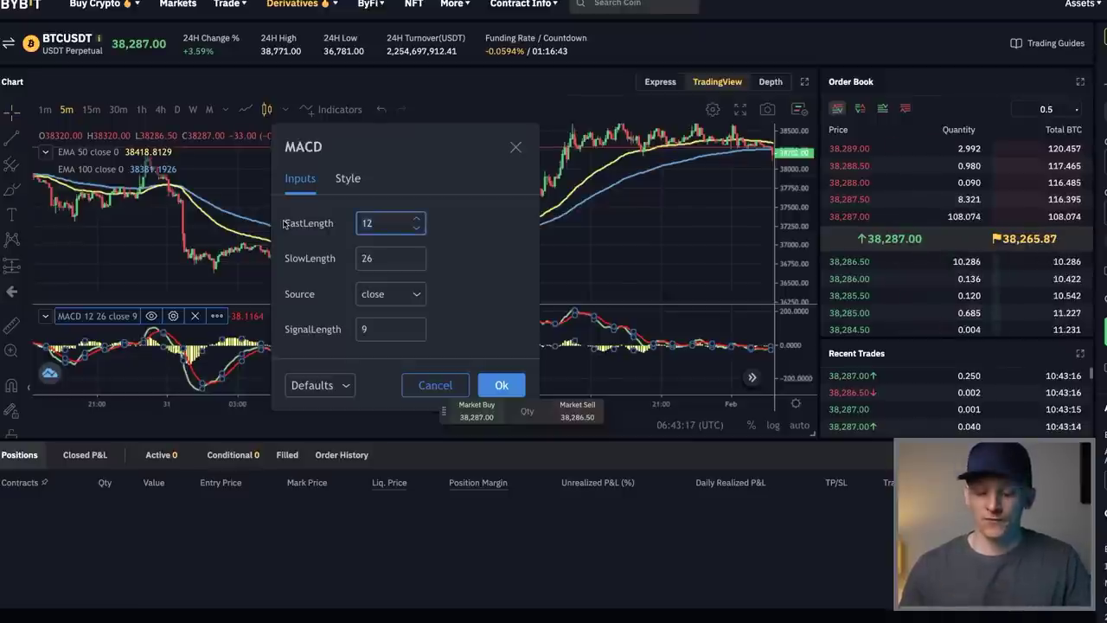
click(384, 256)
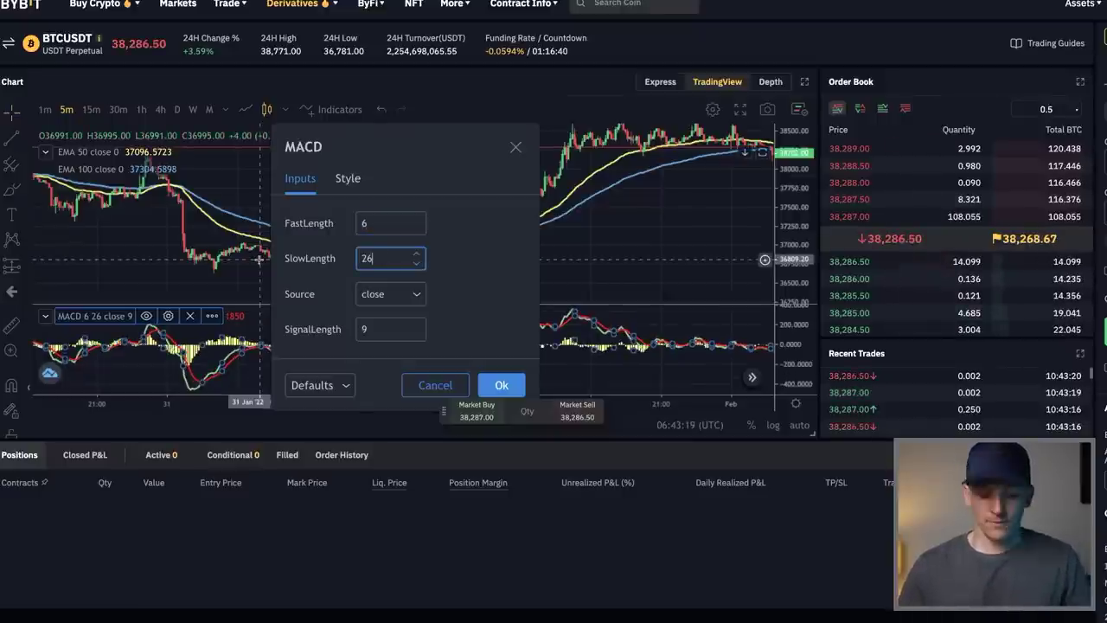
key(BackSpace)
key(BackSpace)
text(13)
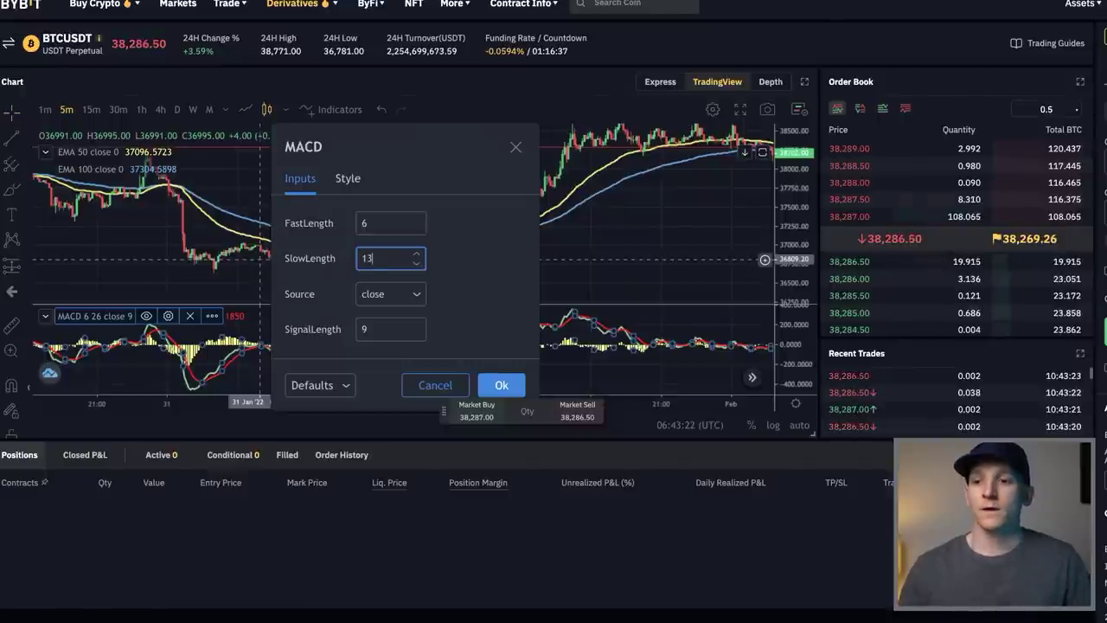
click(385, 329)
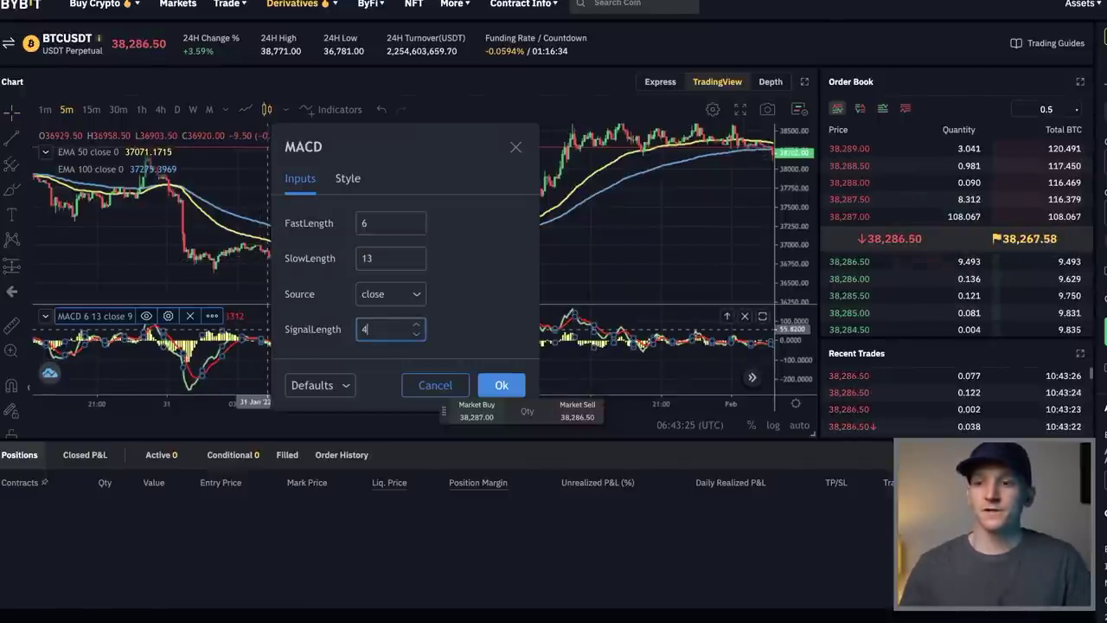
text(4)
click(502, 385)
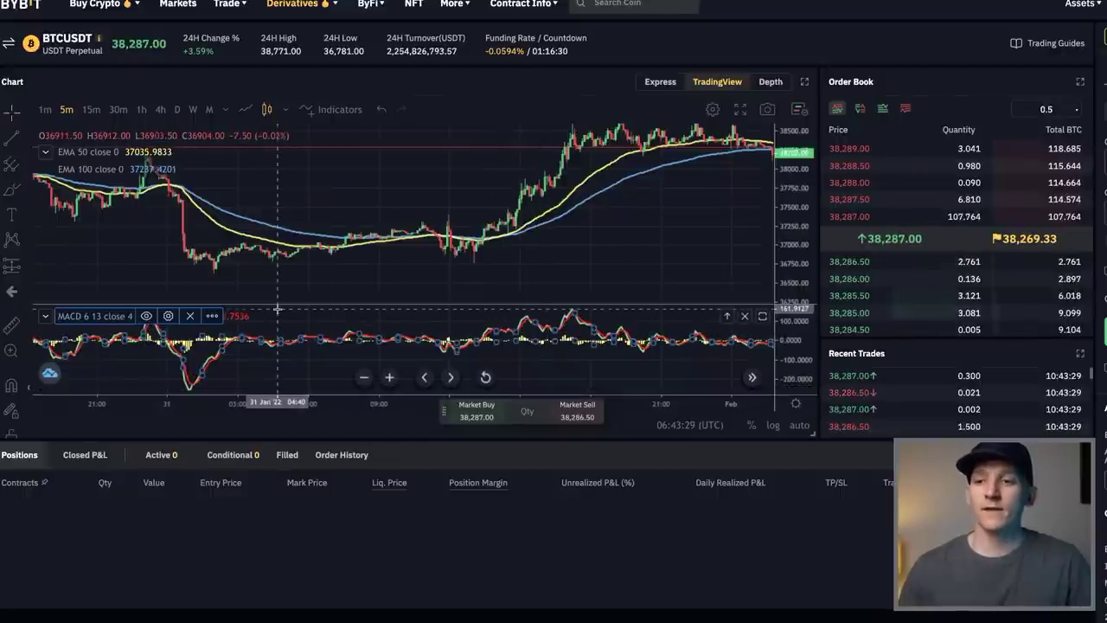
Step: Hide the MACD and Signal lines of the MACD indicator, keeping only its histogram
click(167, 317)
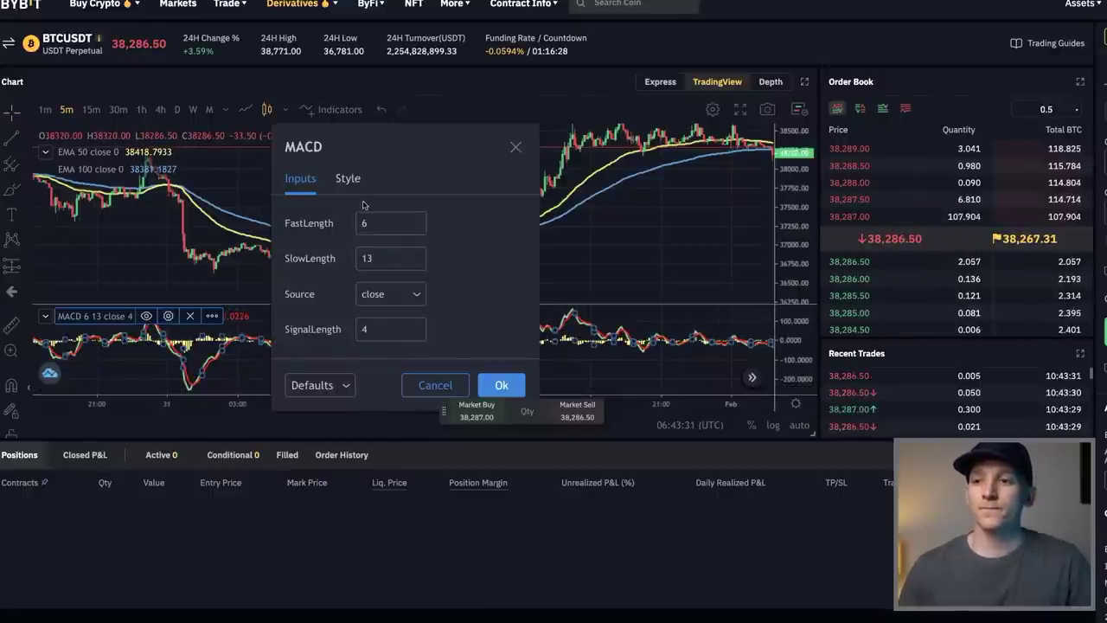
click(348, 178)
click(292, 259)
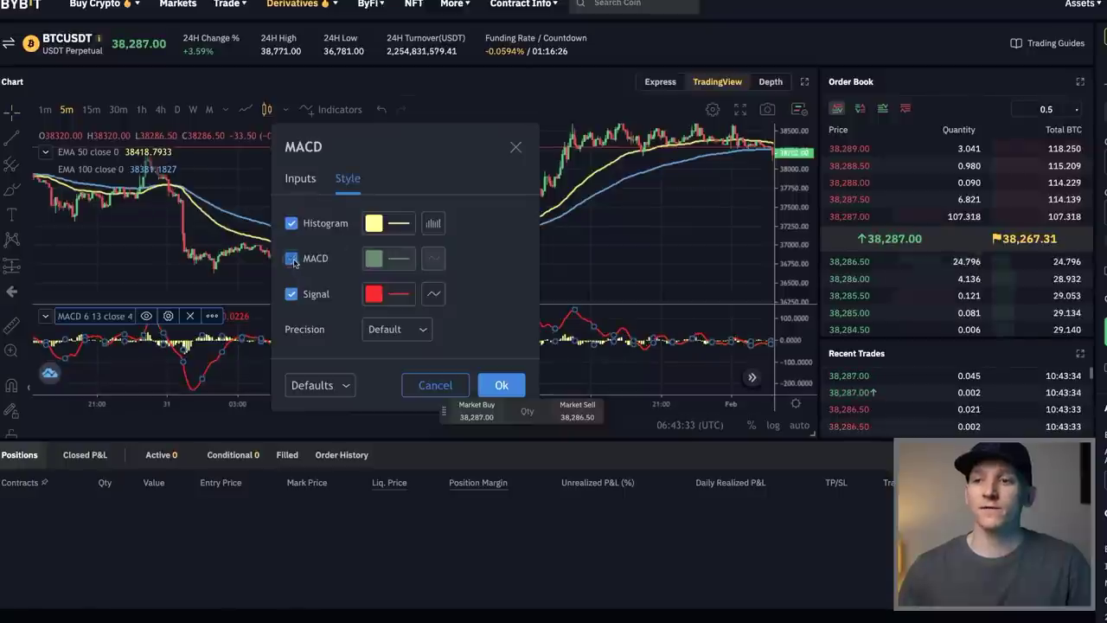
click(292, 294)
click(501, 385)
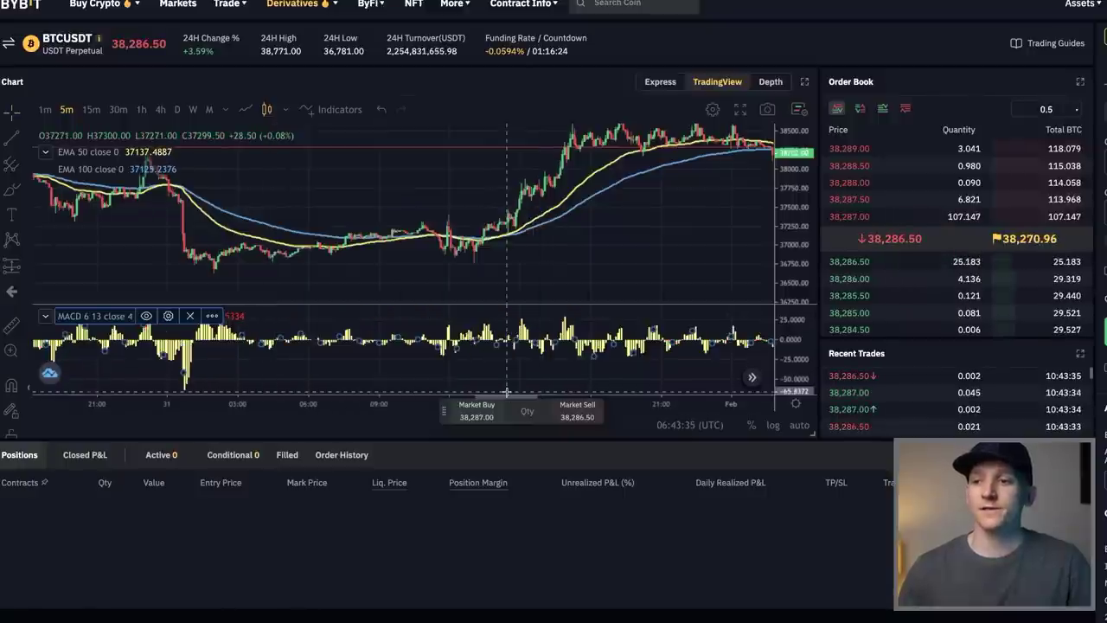
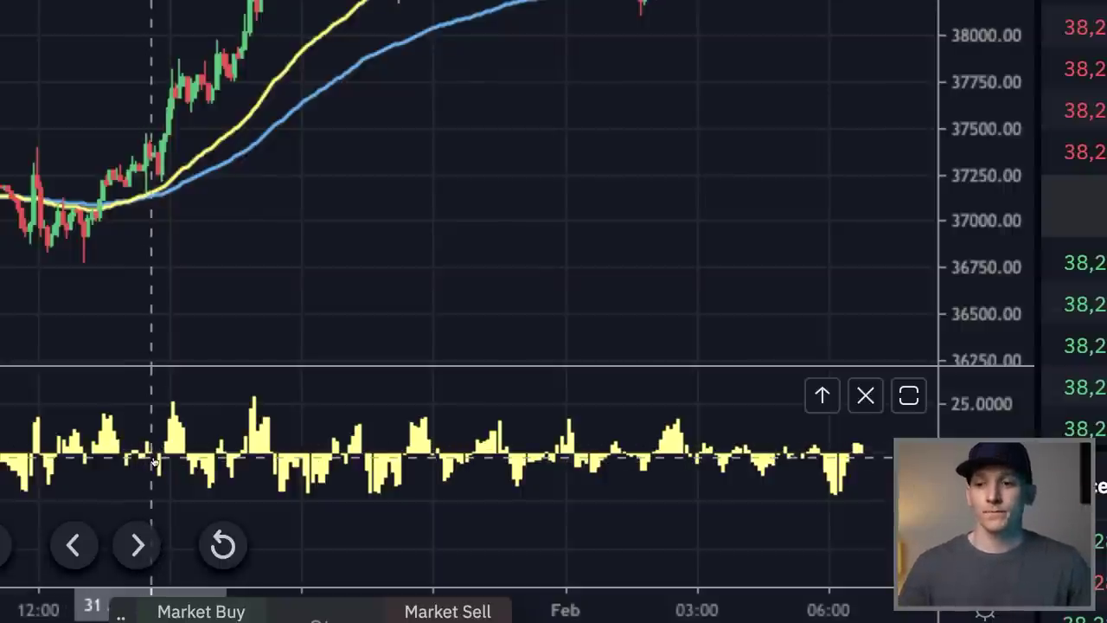
Step: Open a limit buy prompt on the chart at 36,846.50, matching the 28 Jan 19:25 candle
scroll(154, 463, up, 4)
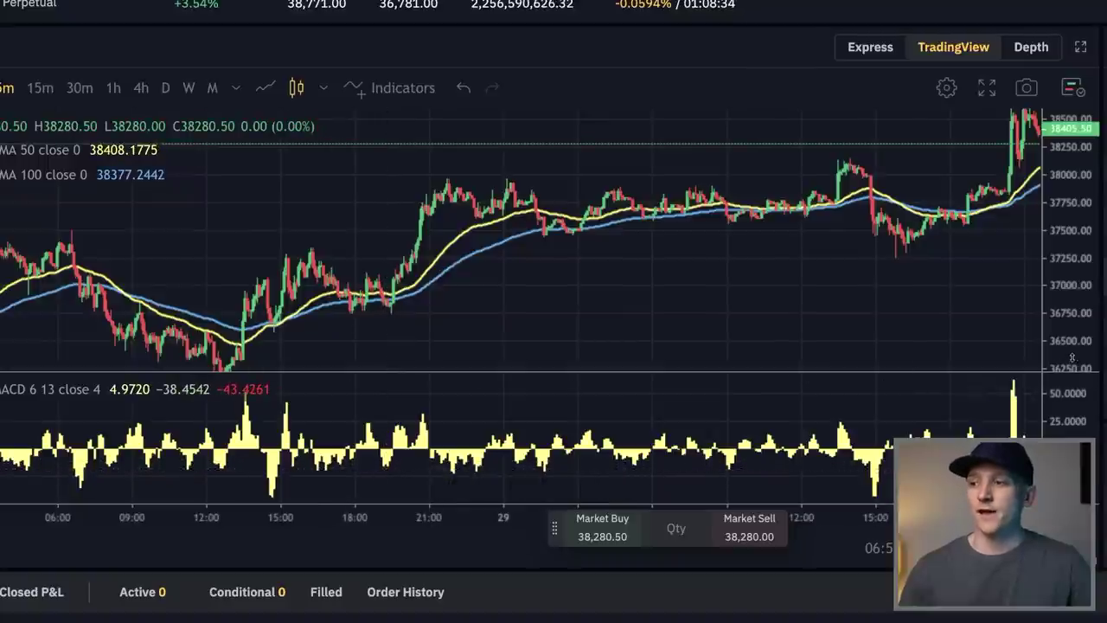
scroll(1077, 358, up, 1)
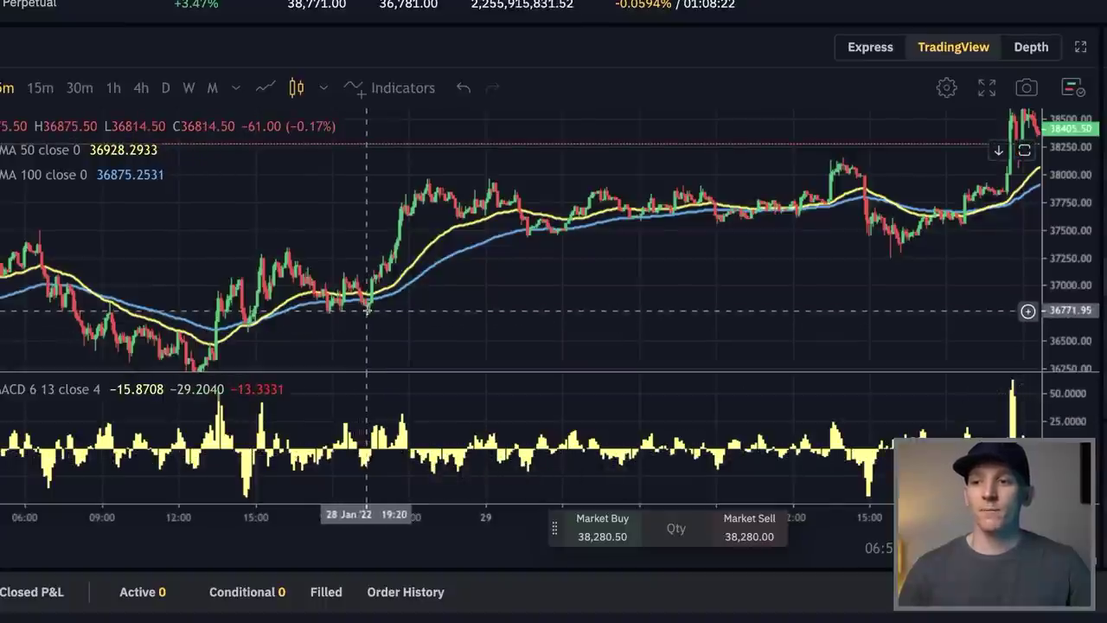
scroll(1055, 297, up, 2)
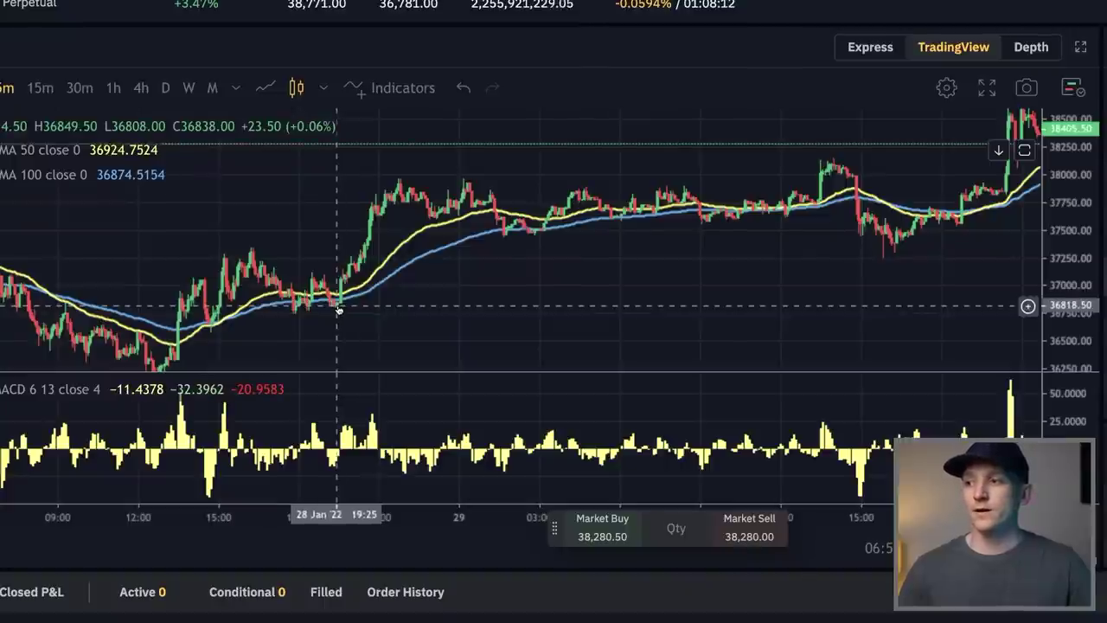
click(1028, 304)
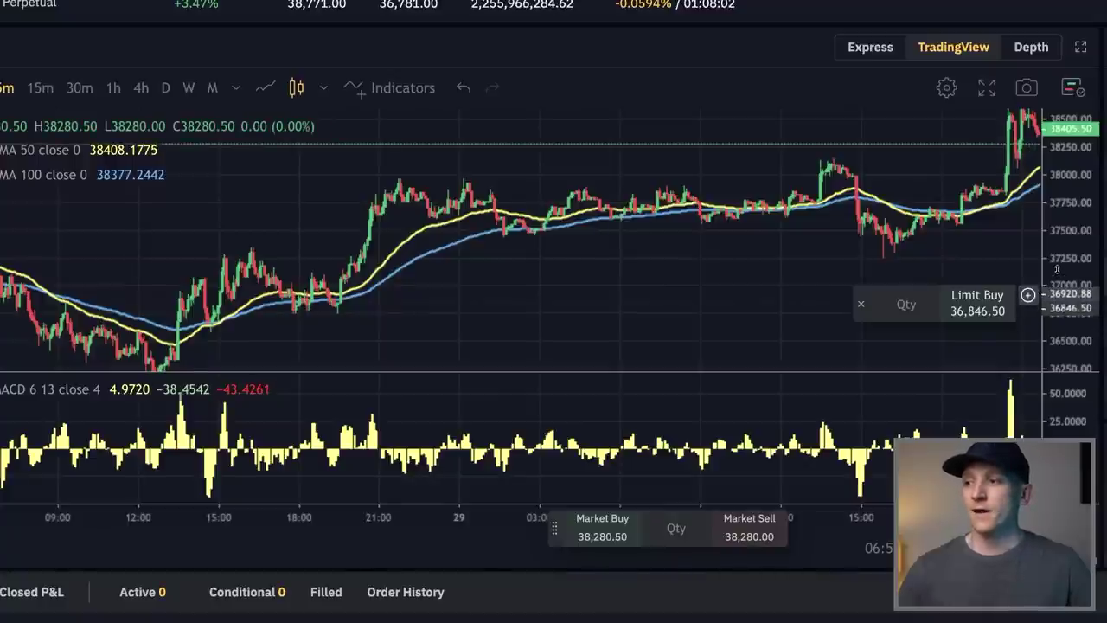
Step: Set the limit order's price to 36846 and its quantity to 10% of the available balance
scroll(1058, 269, left, 5)
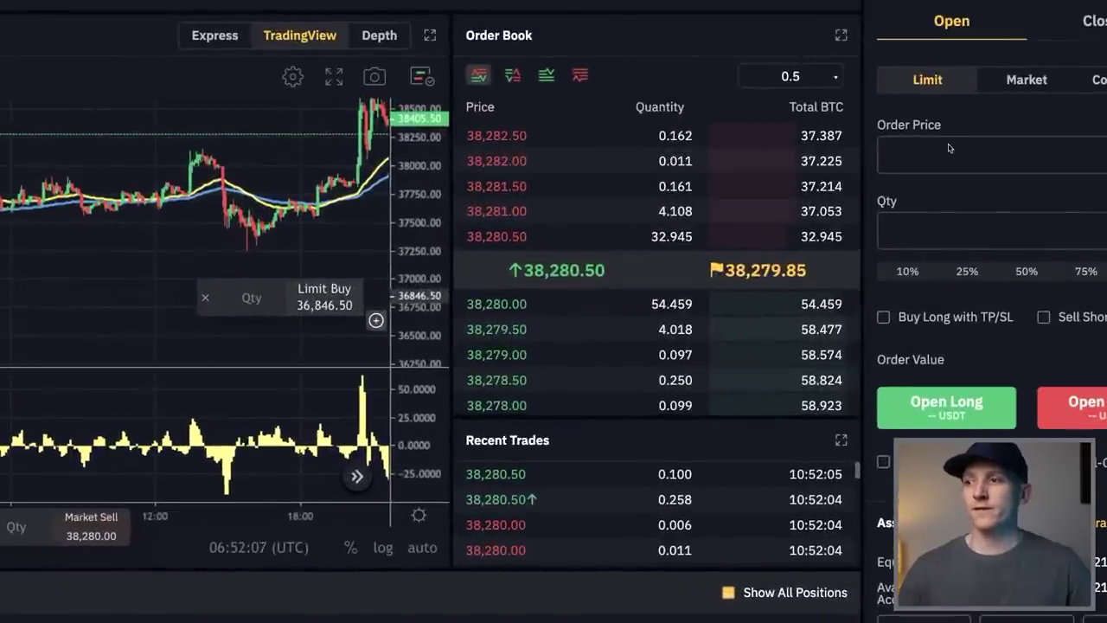
click(949, 148)
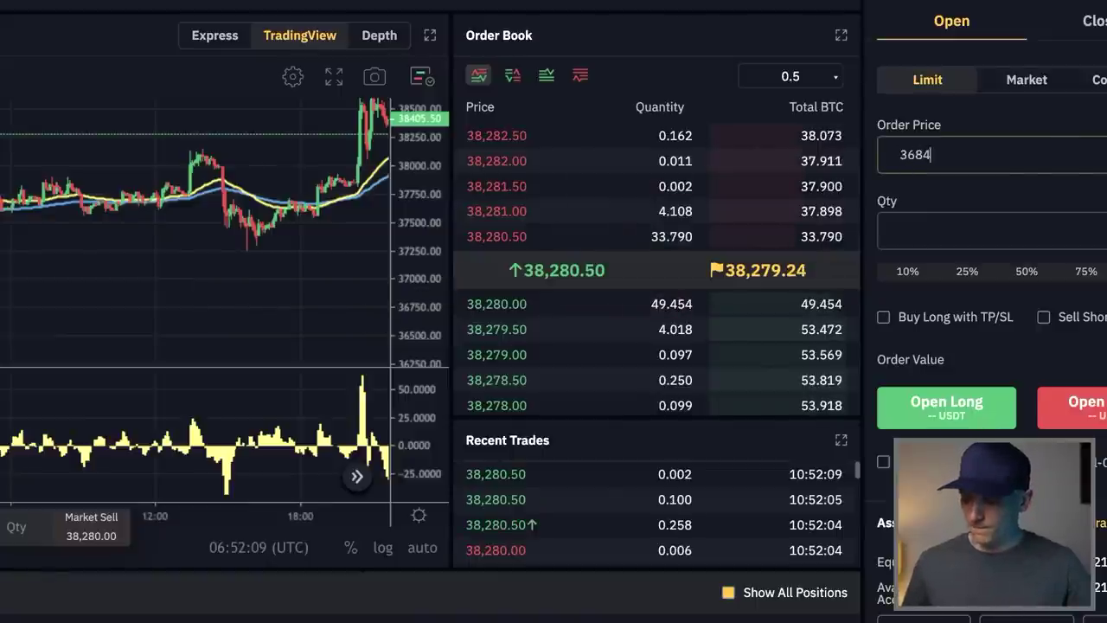
text(6)
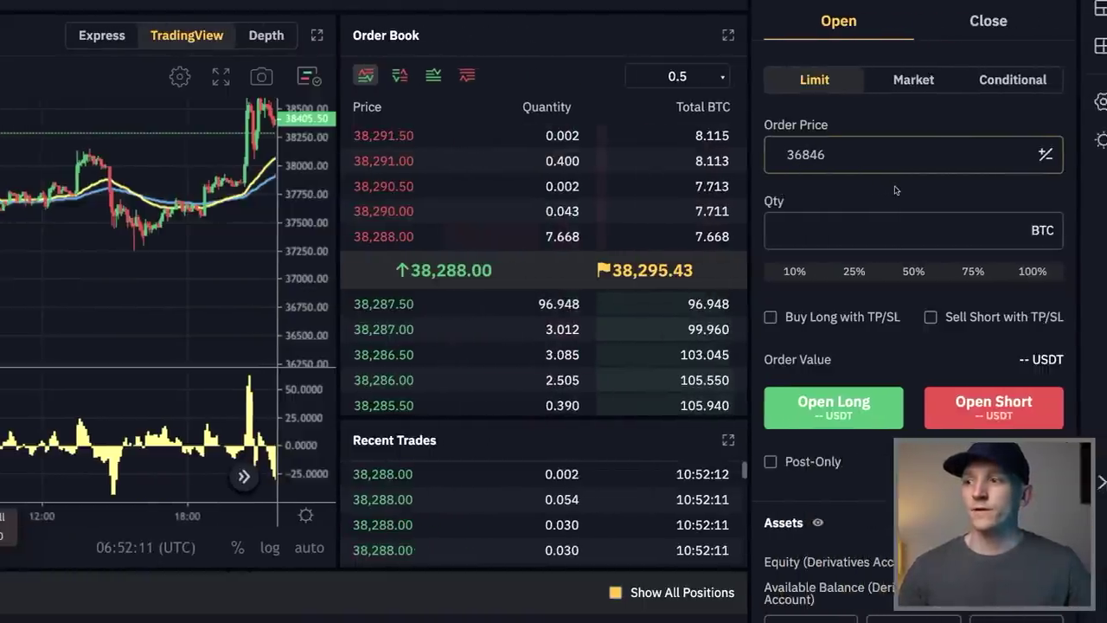
click(833, 228)
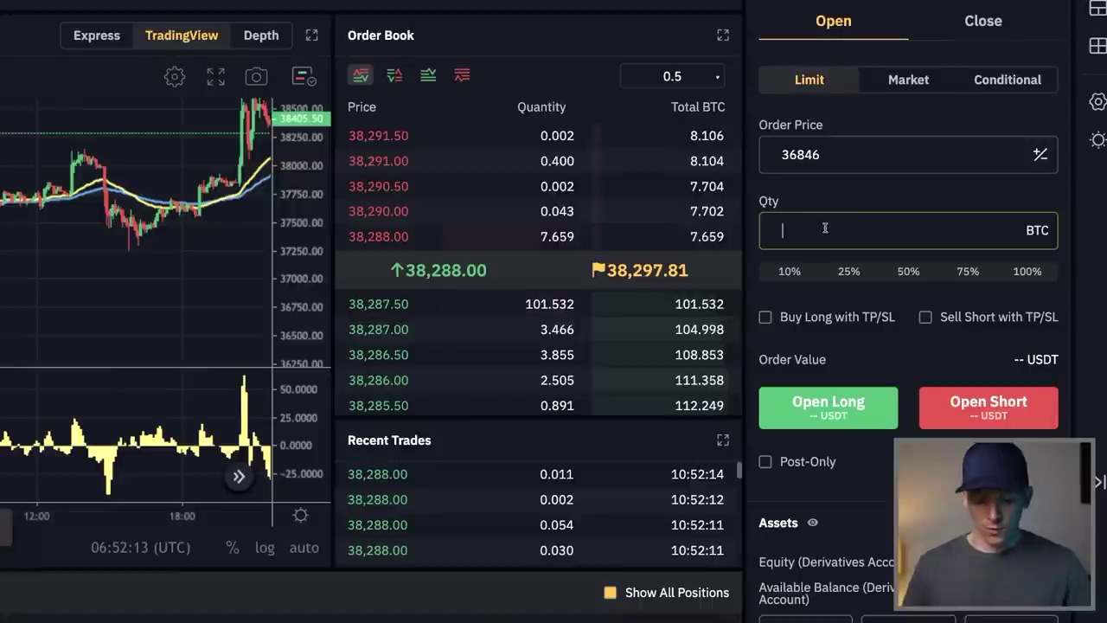
click(790, 272)
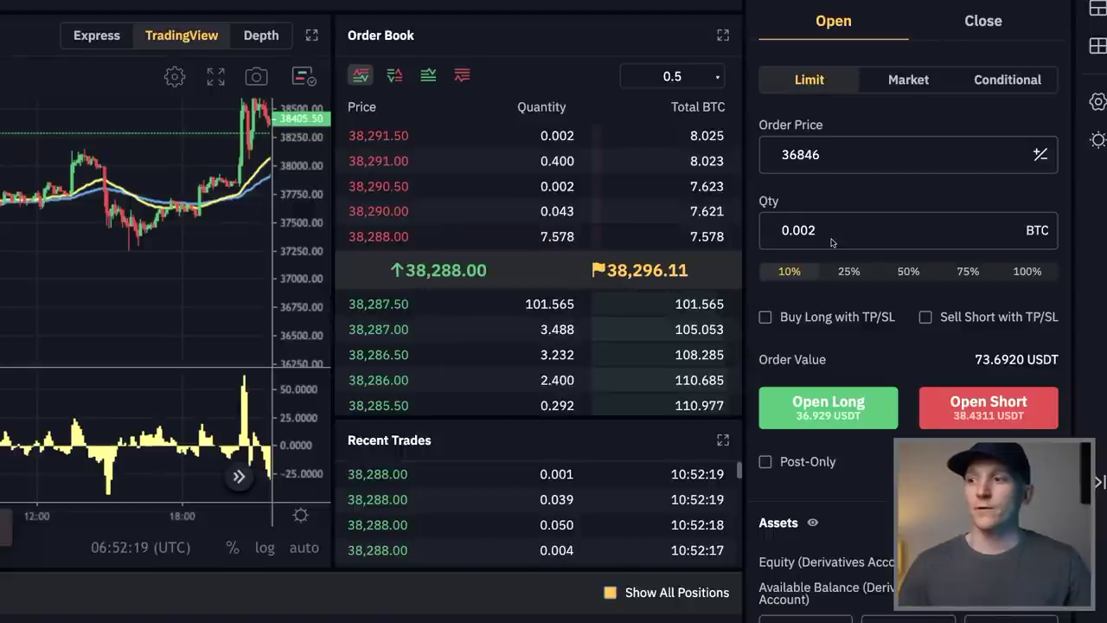
Step: Enable Buy Long with TP/SL for the limit order and start editing its stop loss
scroll(882, 191, up, 1)
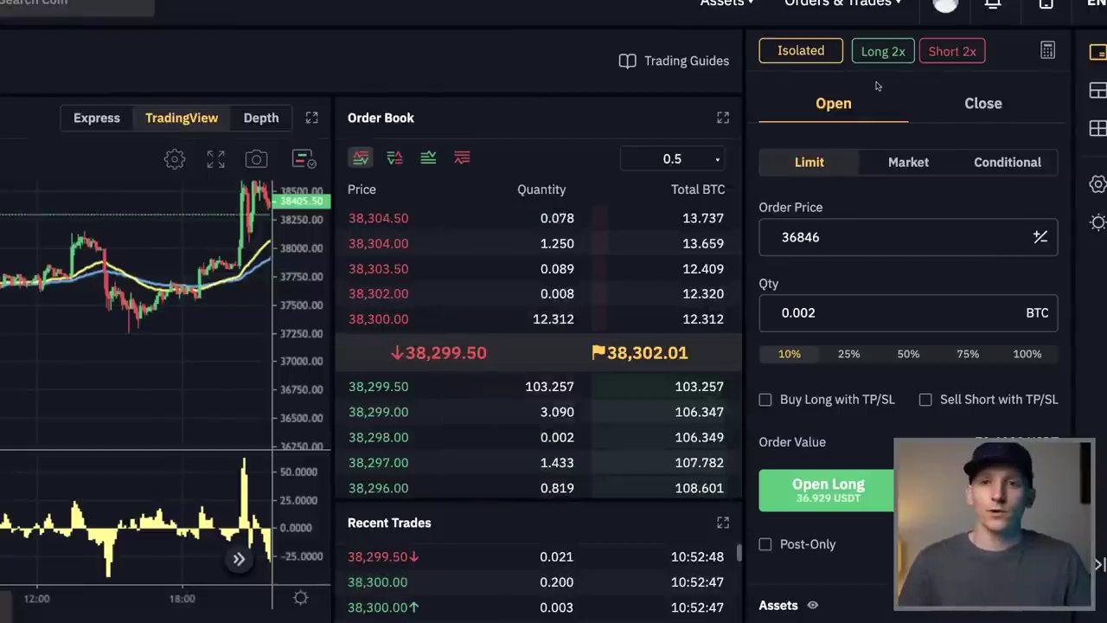
scroll(799, 243, down, 2)
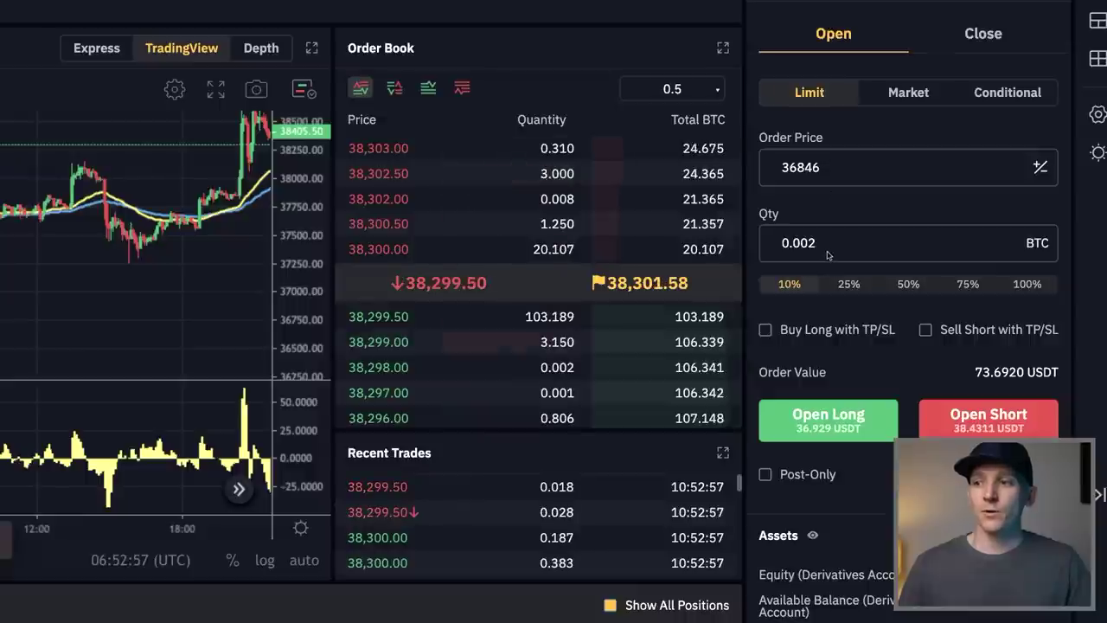
scroll(816, 328, down, 1)
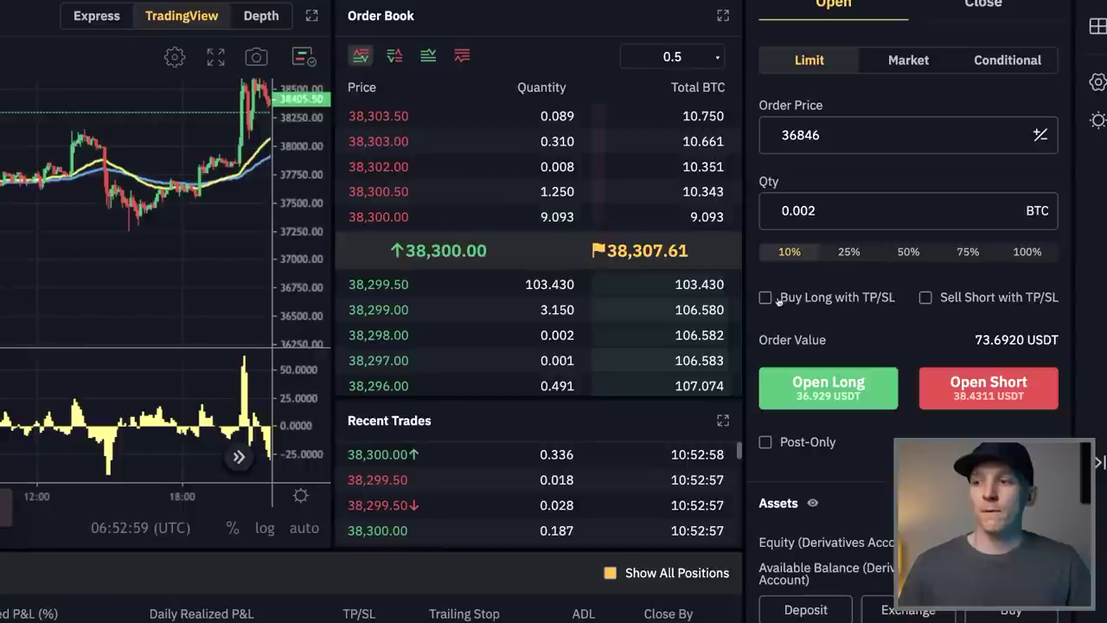
click(766, 299)
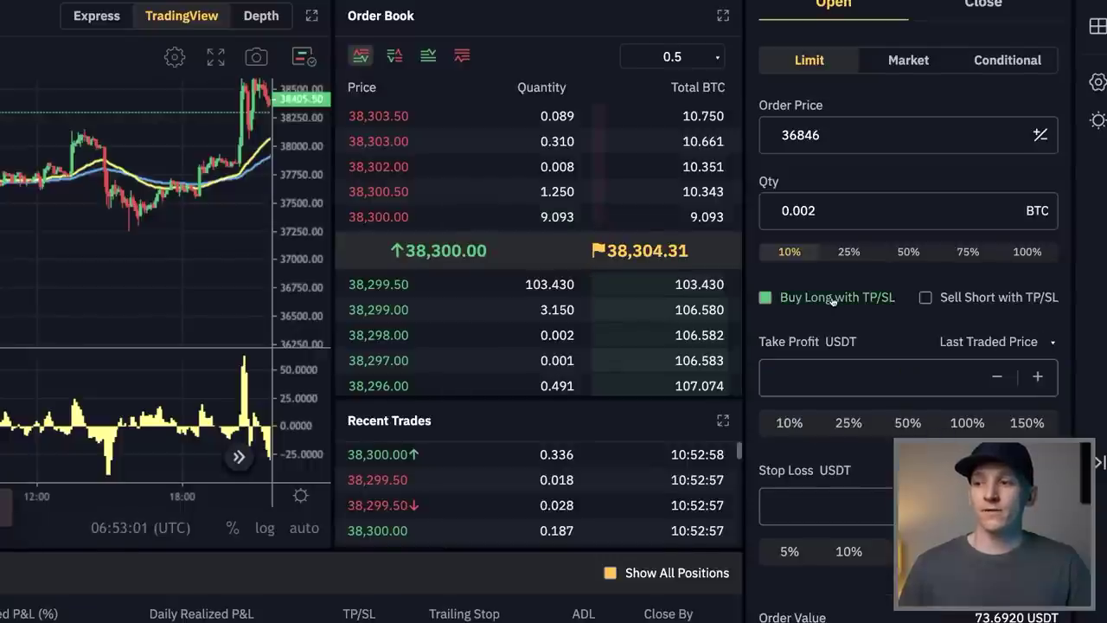
scroll(833, 299, down, 2)
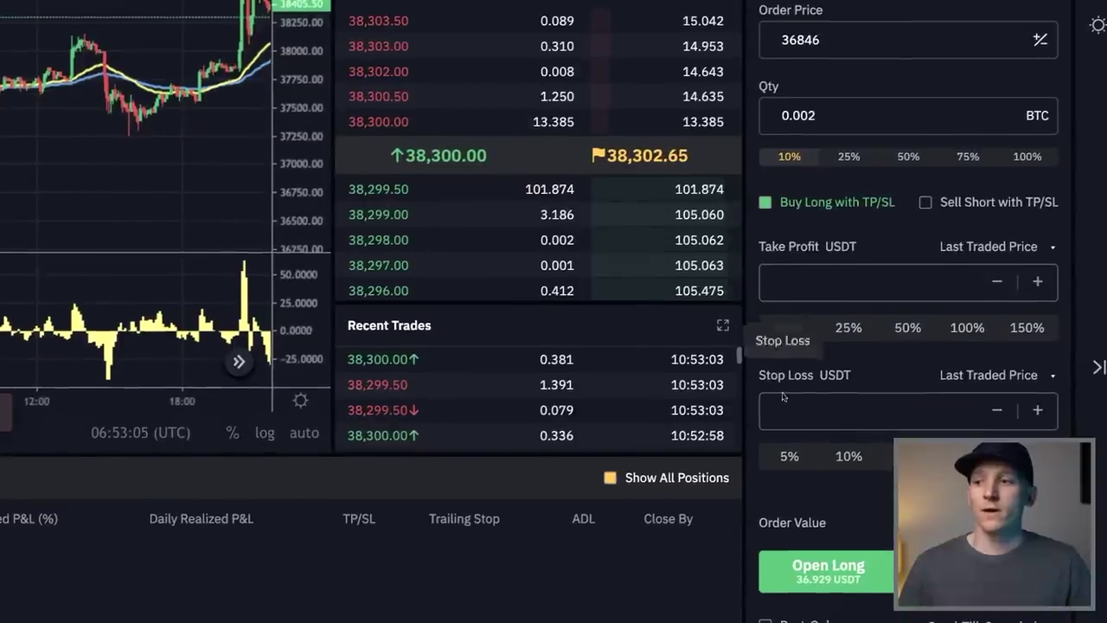
click(783, 446)
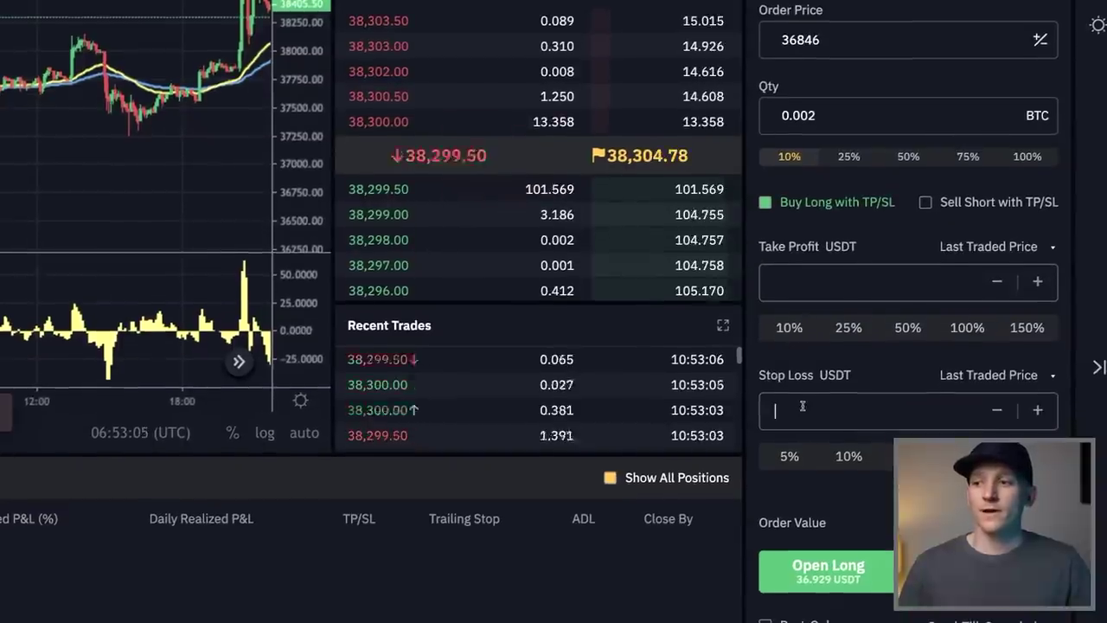
Step: Calculate 36846*.997 in Spotlight Search and set the long order's stop loss to 36735
scroll(826, 298, up, 3)
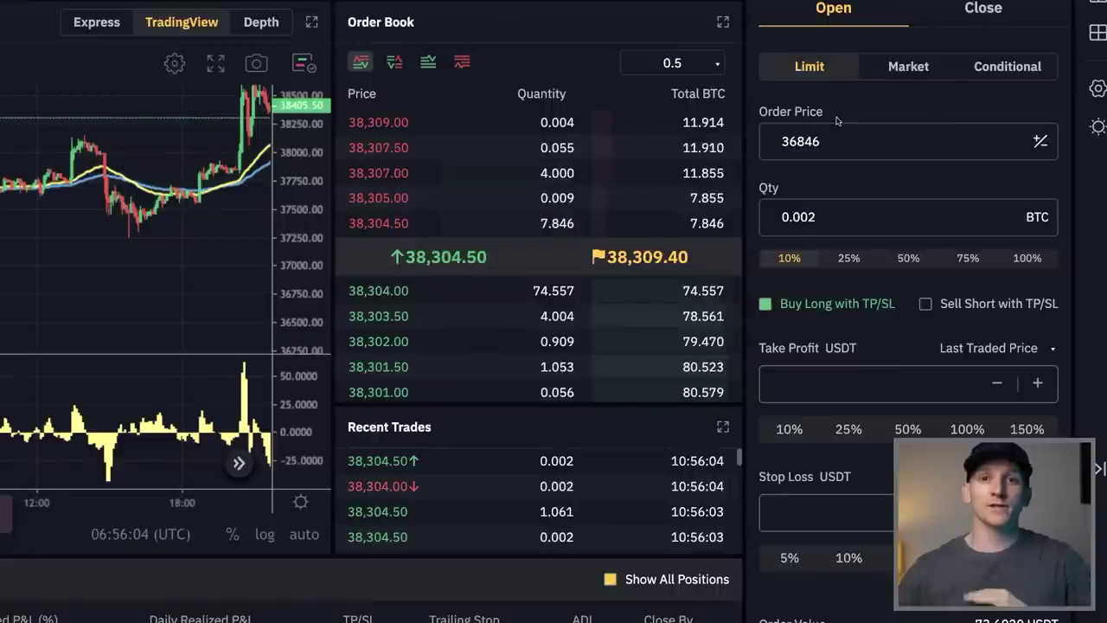
click(833, 142)
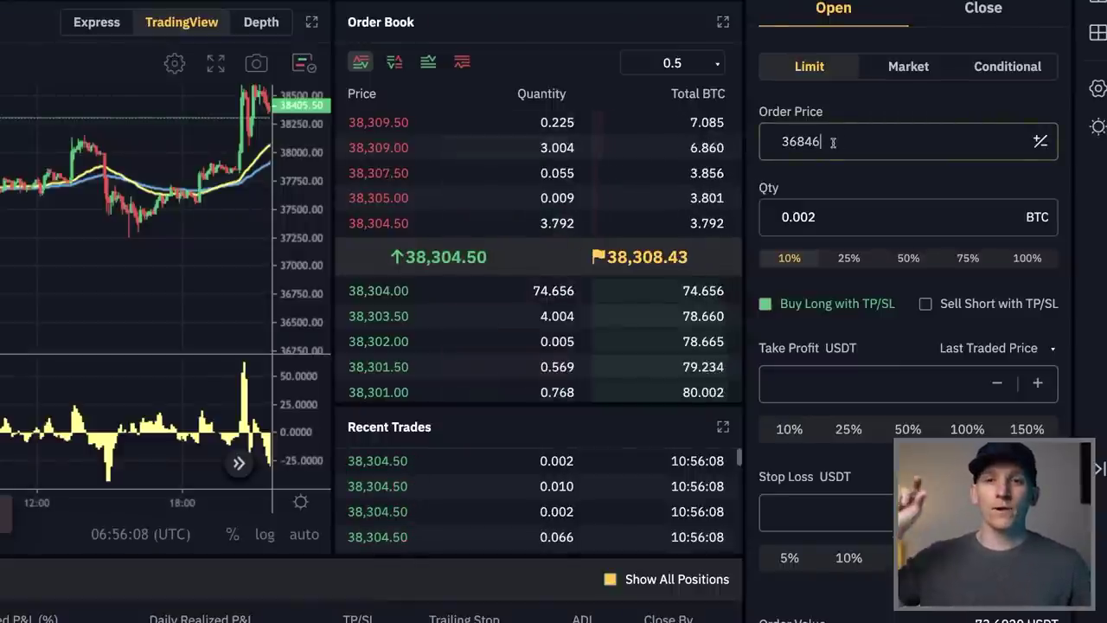
key(super+space)
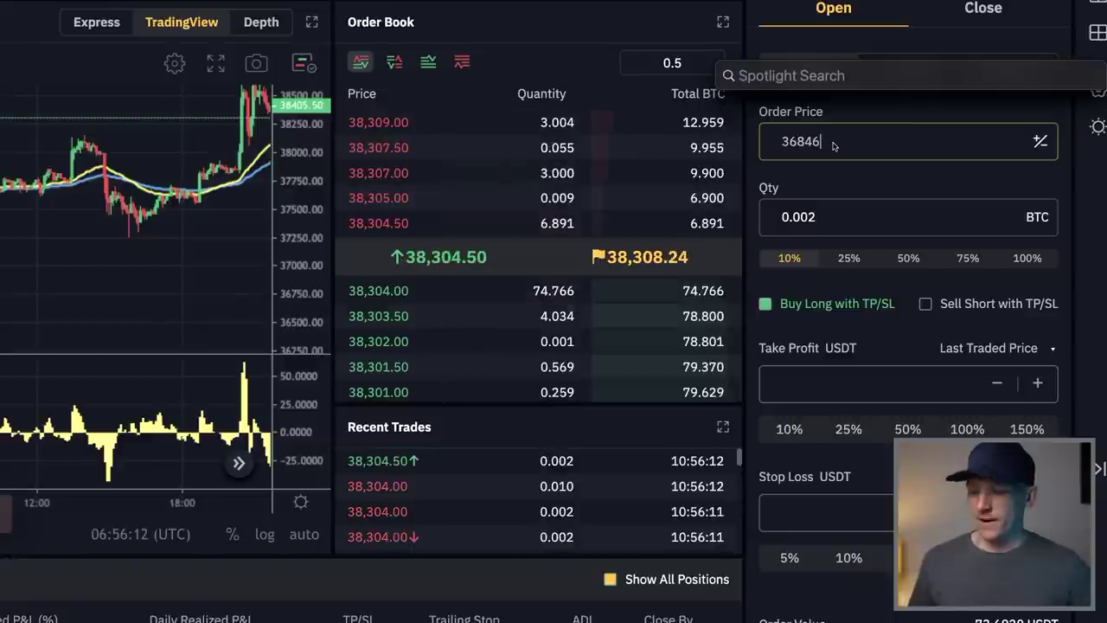
text(36846*.)
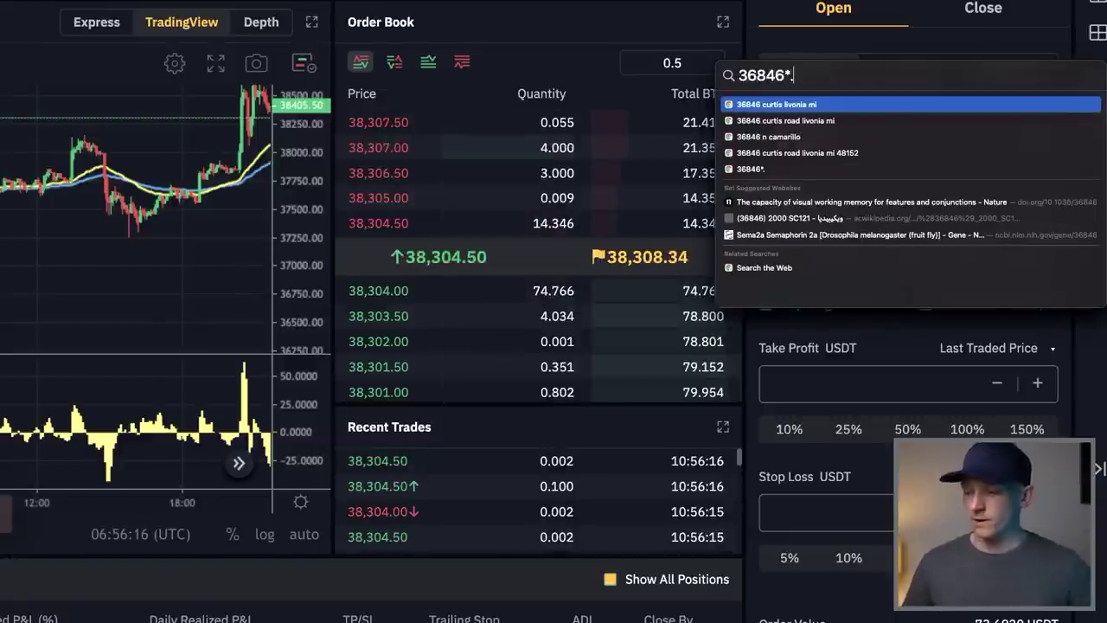
text(997)
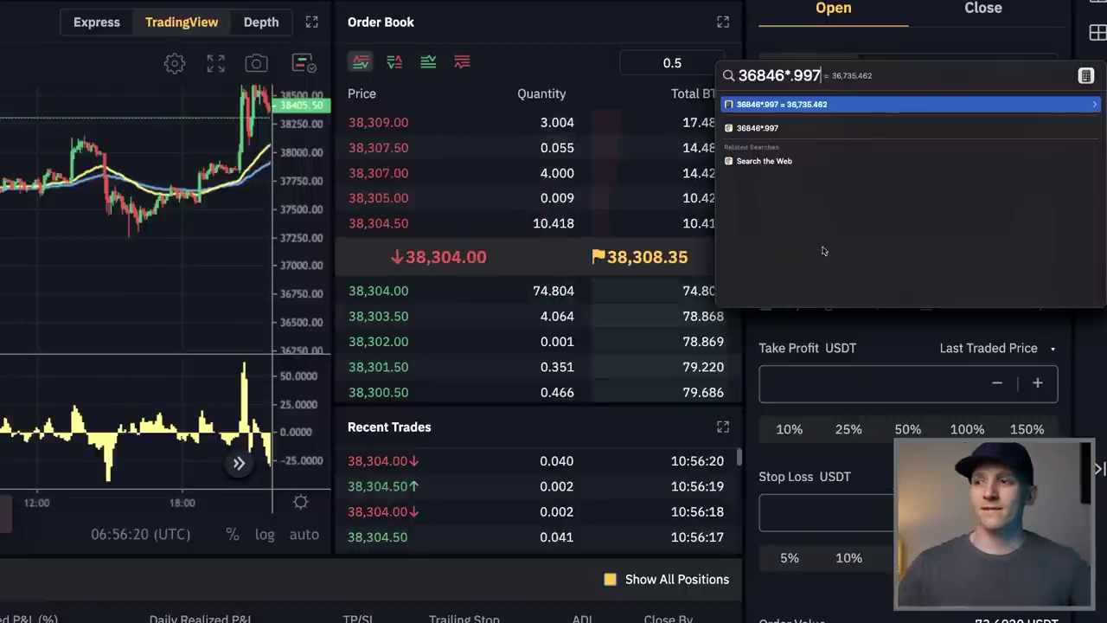
key(Escape)
click(794, 504)
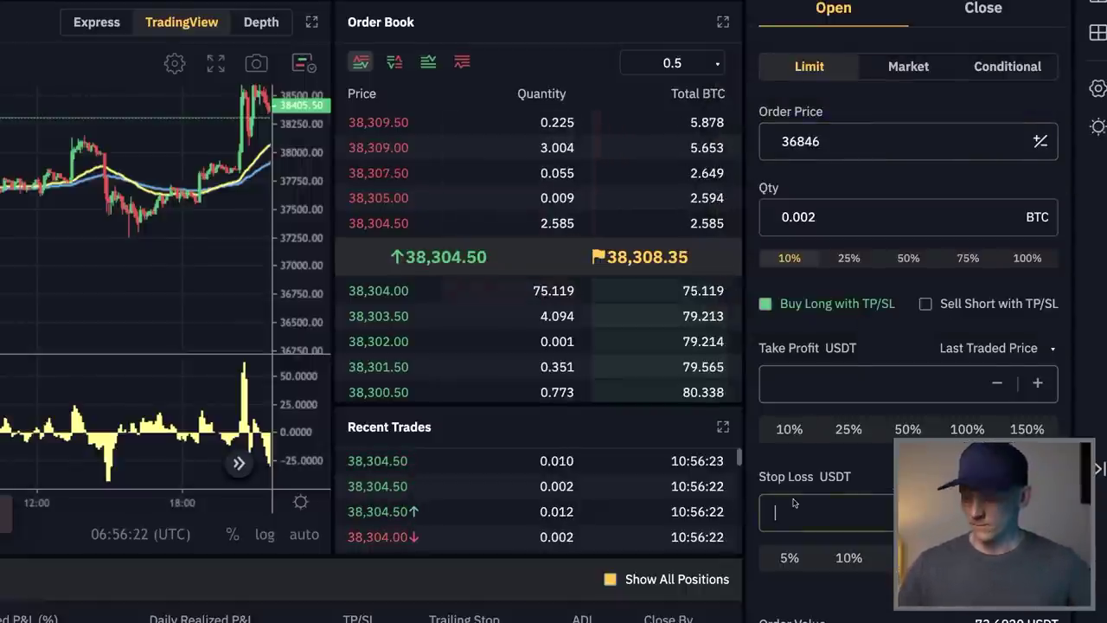
text(36735)
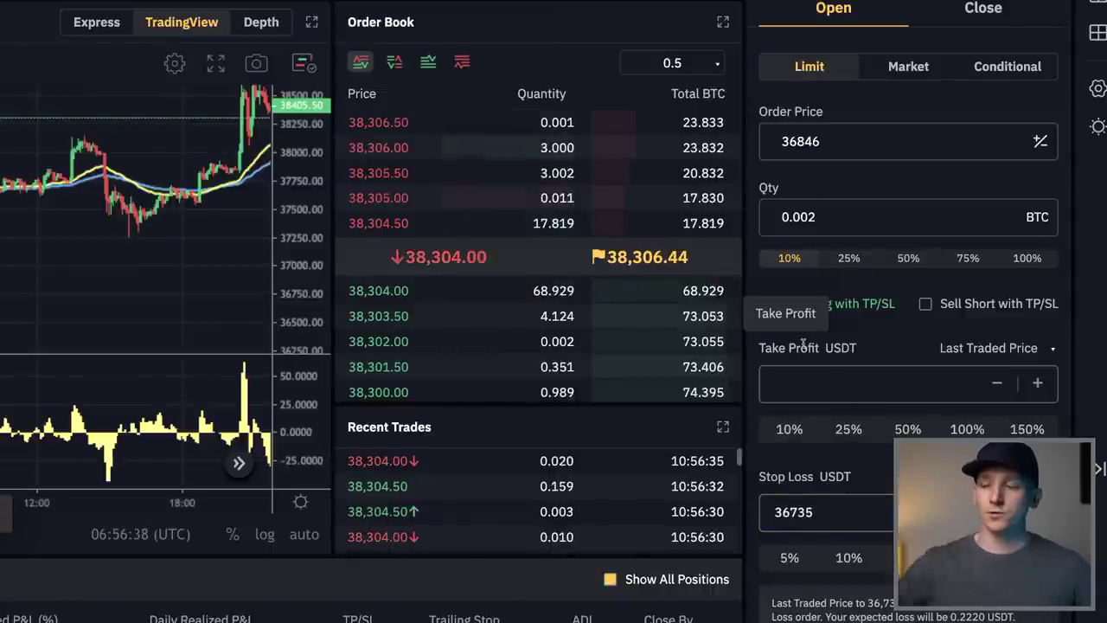
Step: Calculate the long order's take profit price in Spotlight Search as 36846*1.005
scroll(762, 399, down, 3)
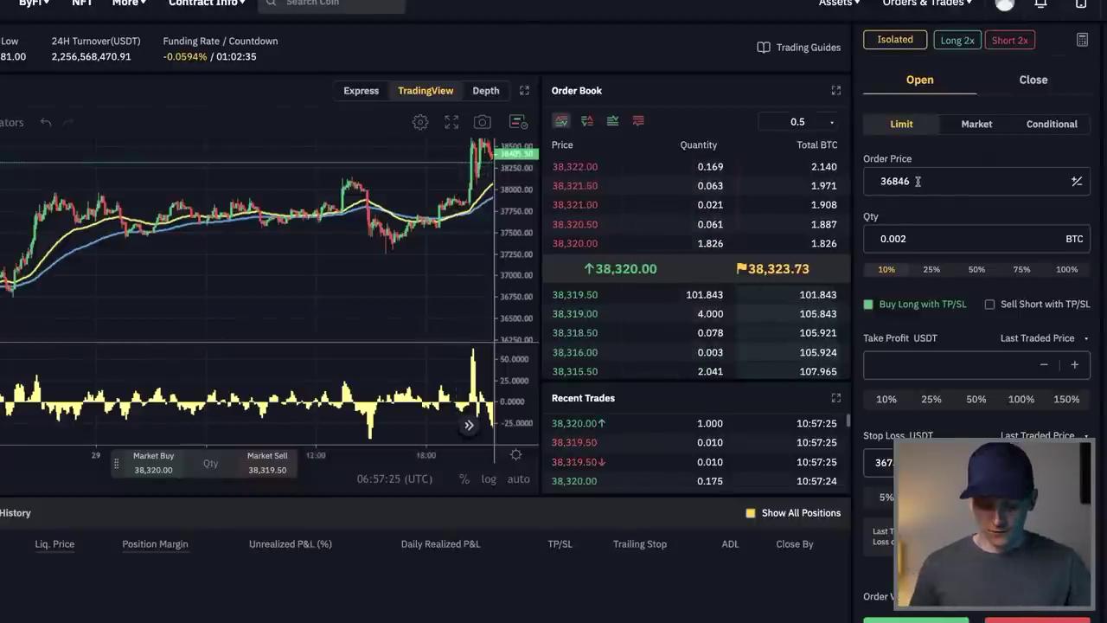
key(super+space)
text(364)
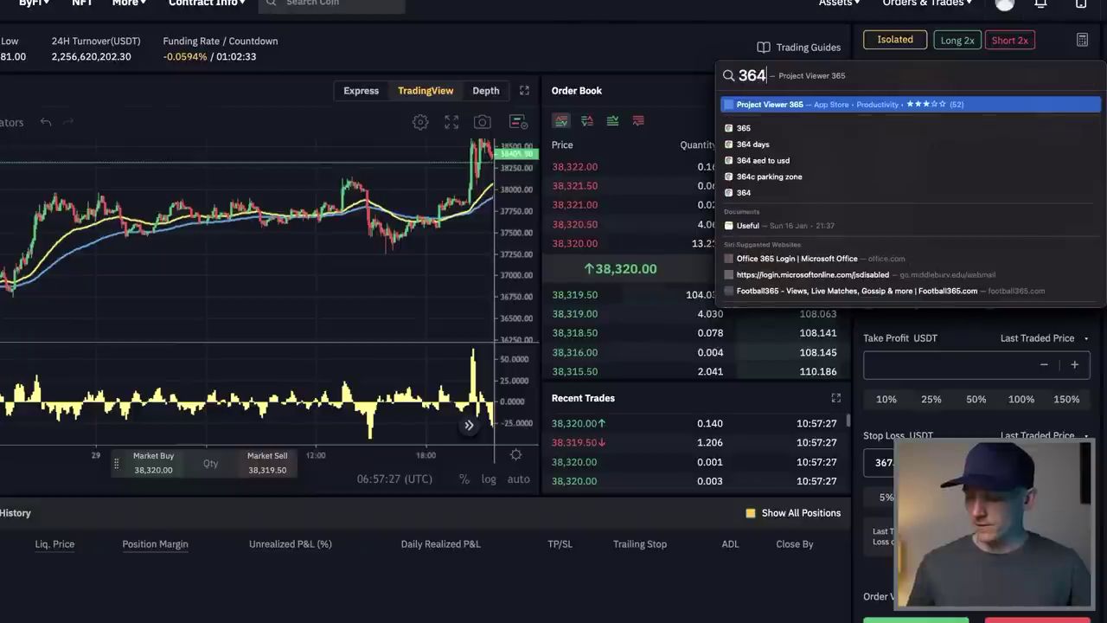
key(BackSpace)
text(846*)
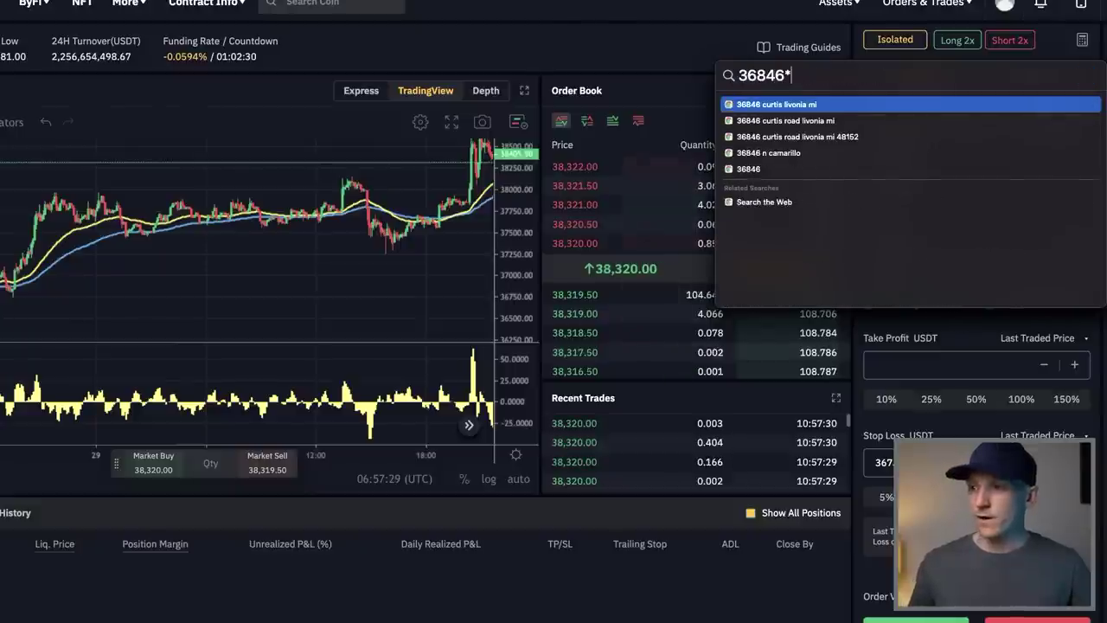
text(1.005)
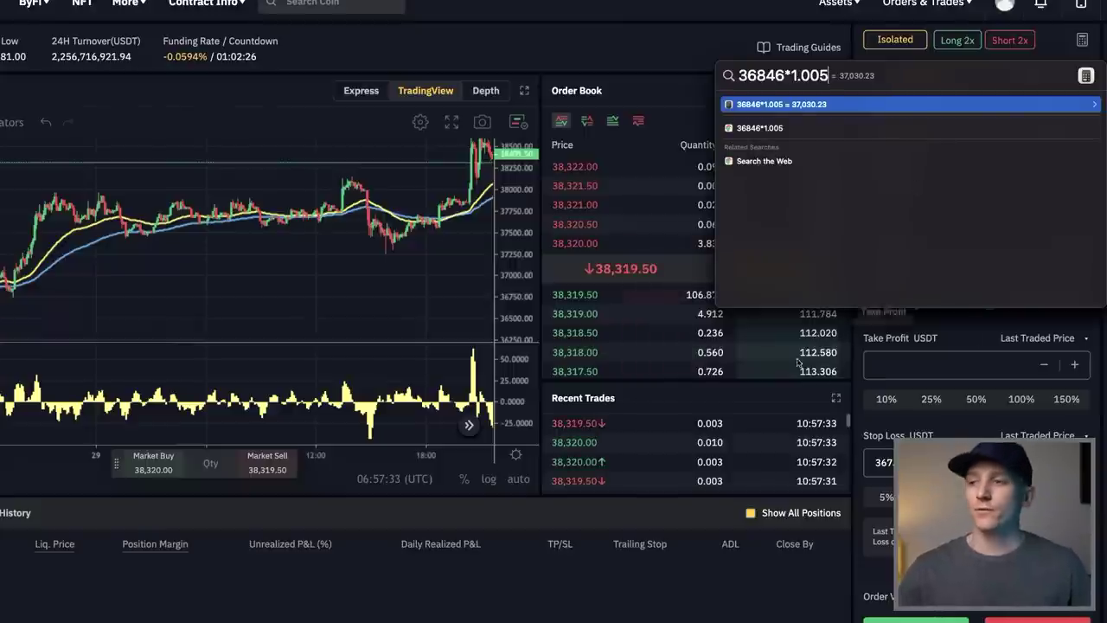
key(Escape)
scroll(523, 549, down, 3)
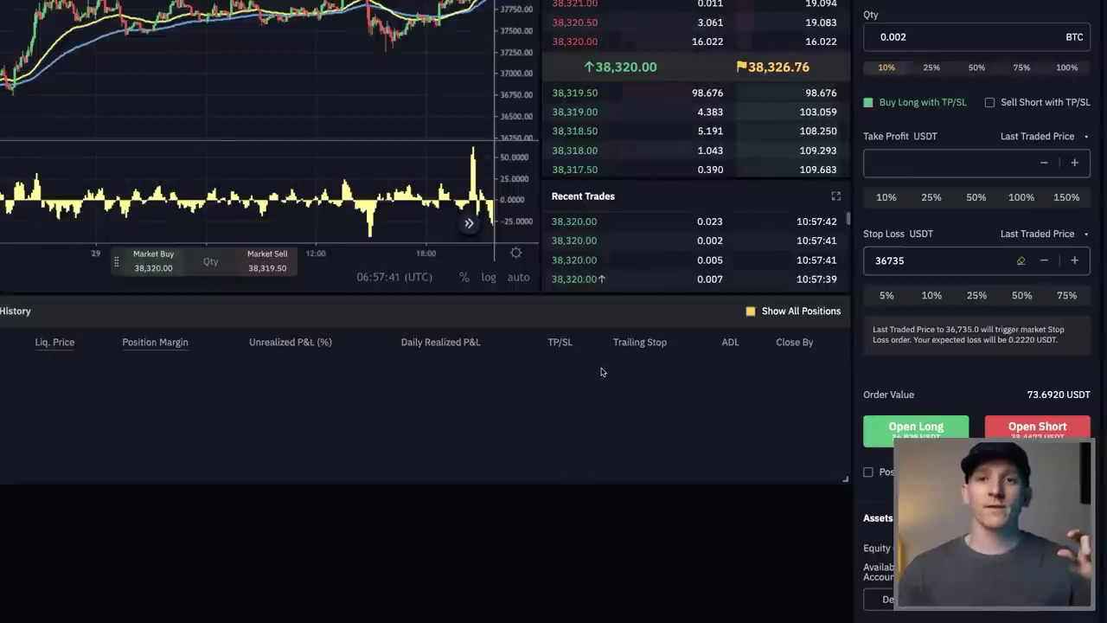
Step: Switch to the winrate.io profit calculator and select the Starting Balance value
scroll(841, 366, up, 2)
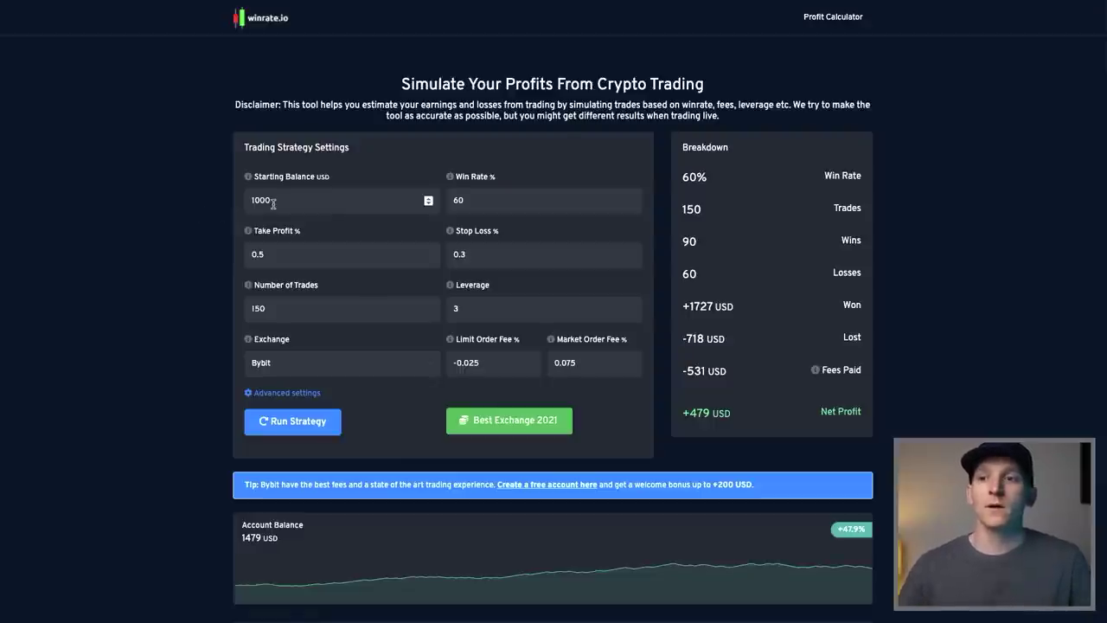
drag(291, 201, 225, 204)
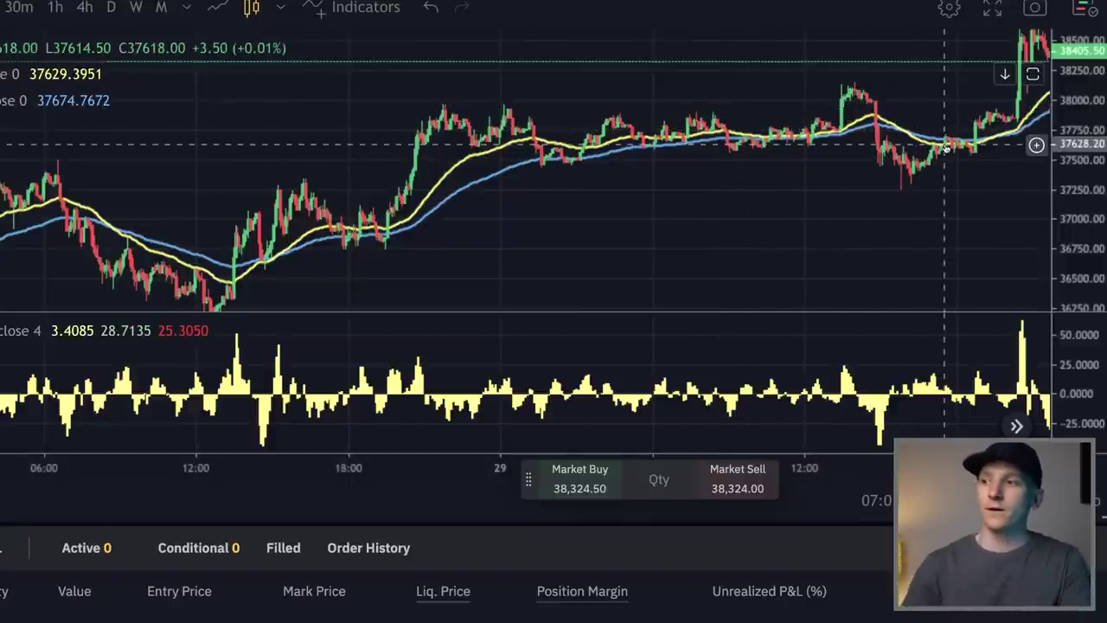
Step: Return to the Bybit chart and examine the candles from 29 Jan onward against the two EMAs and the MACD histogram
scroll(944, 130, right, 5)
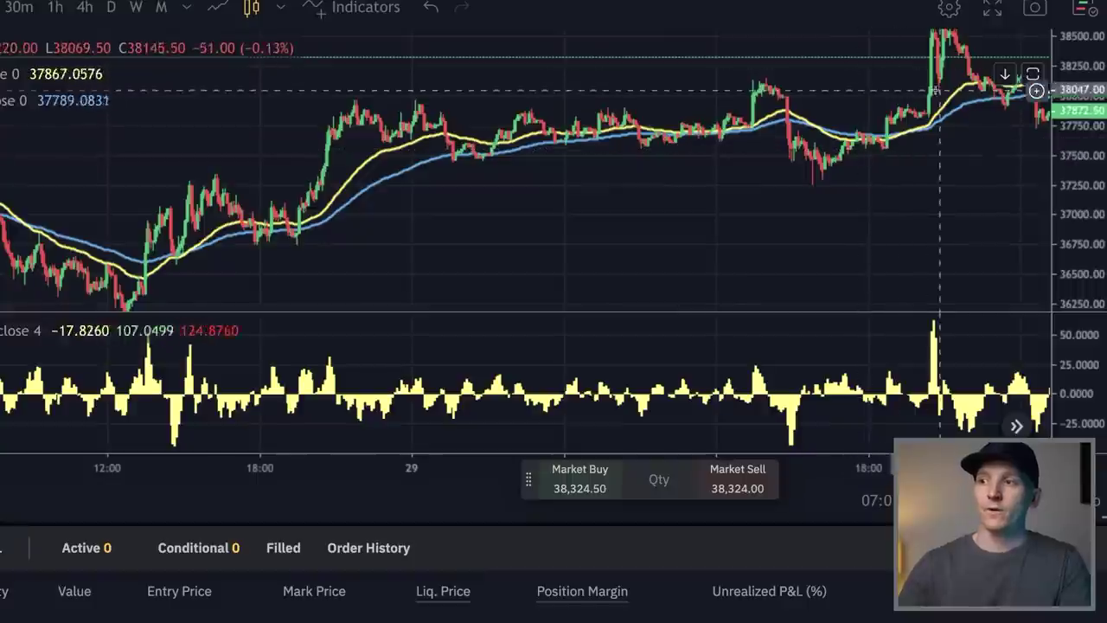
drag(951, 148, 857, 164)
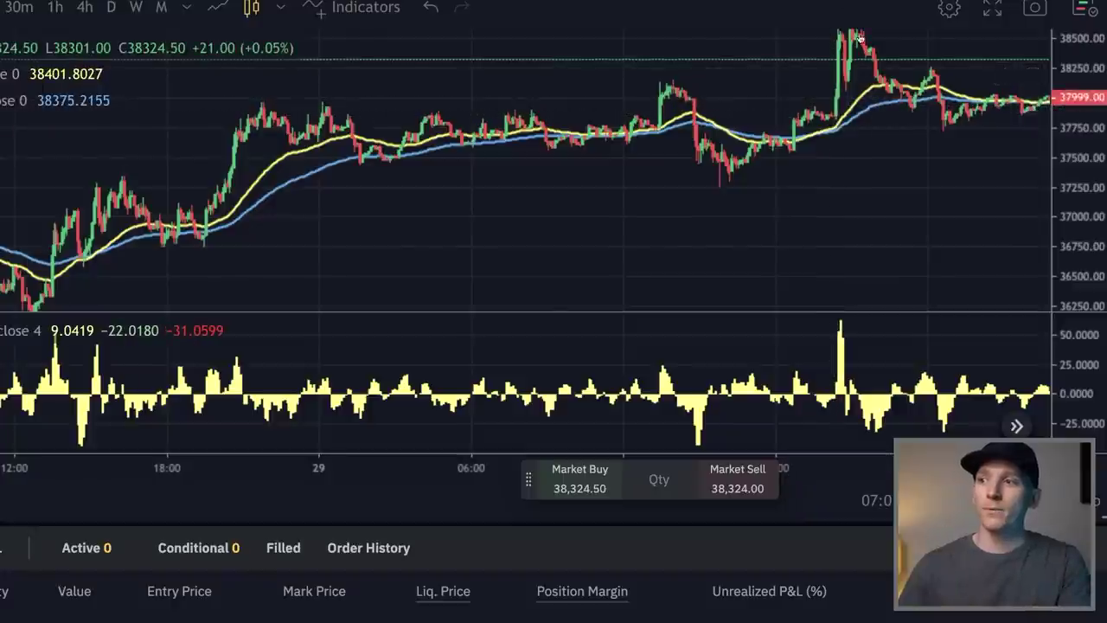
drag(598, 271, 714, 274)
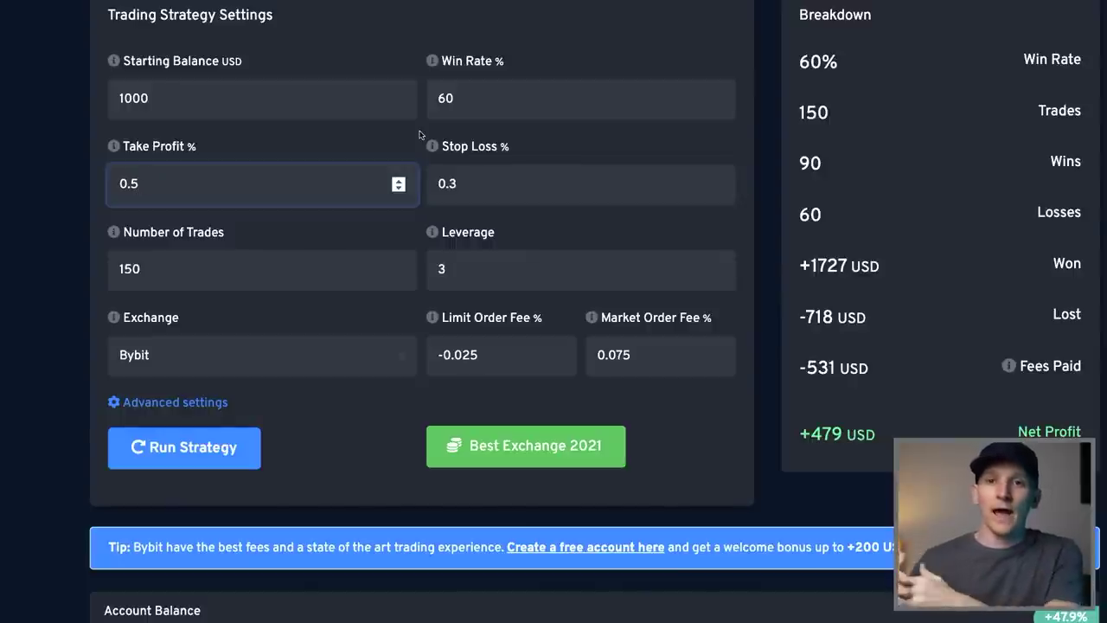
Step: In the winrate.io strategy settings, set the number of trades to 150 and keep Bybit as the exchange
click(160, 286)
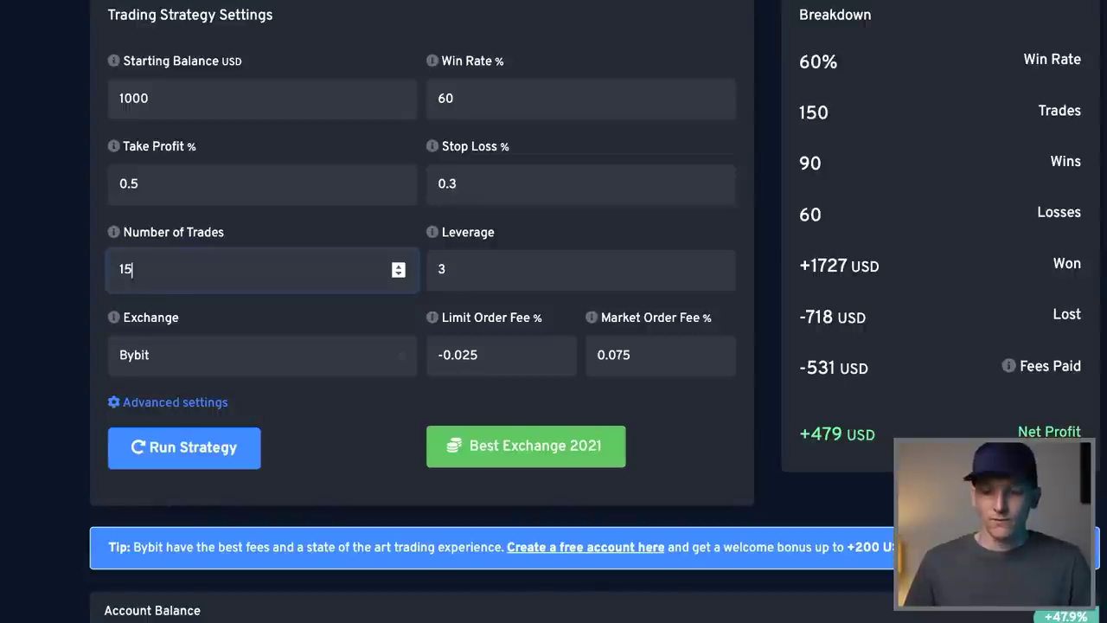
click(467, 267)
click(166, 359)
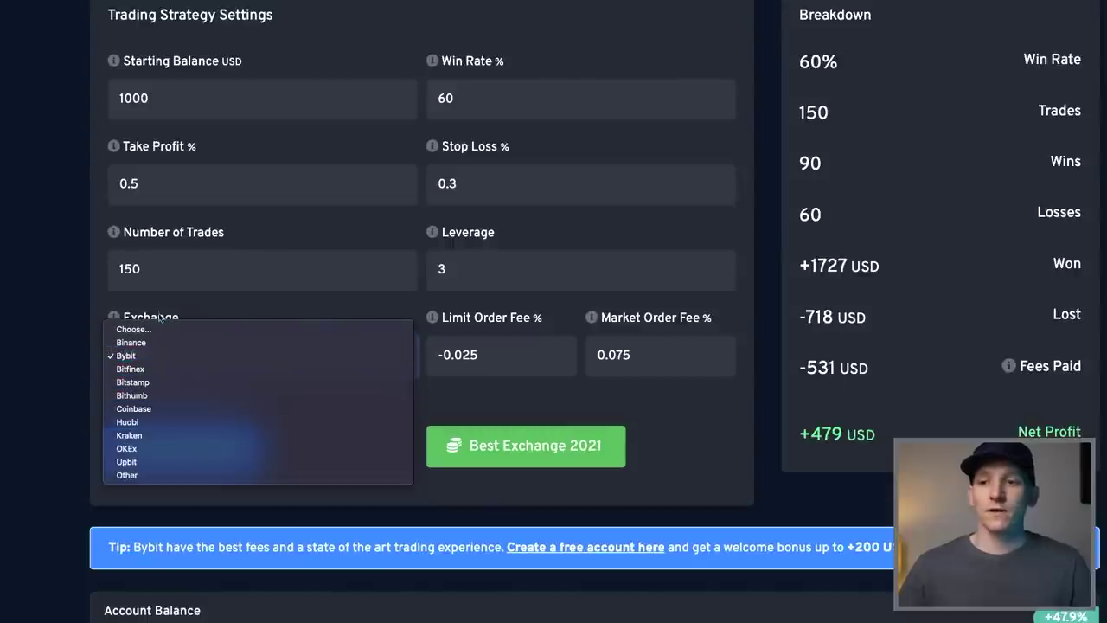
click(76, 341)
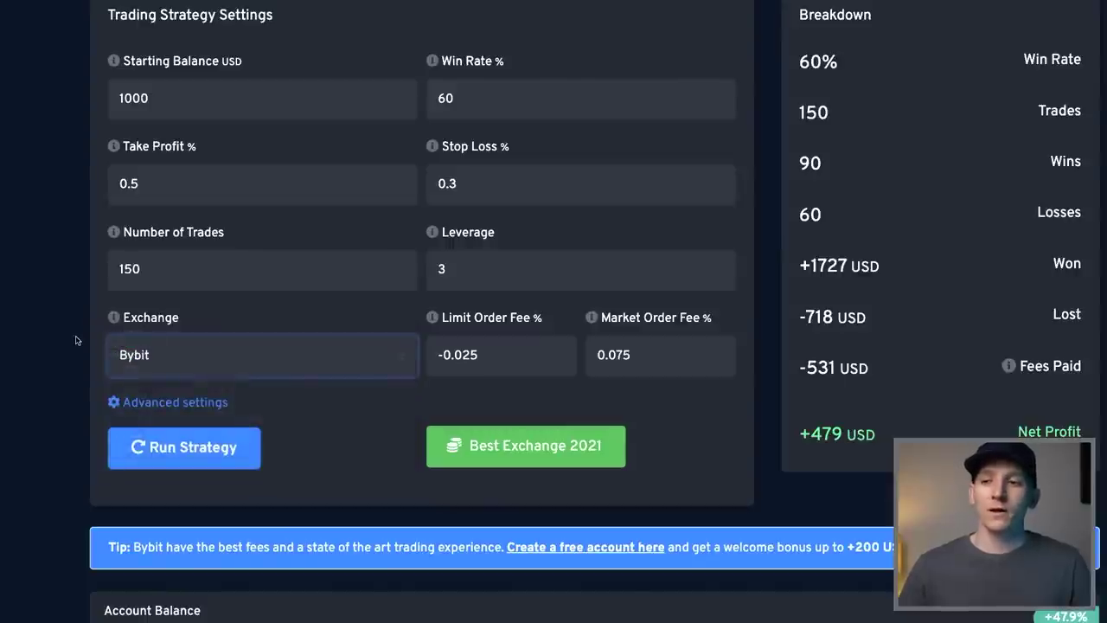
Step: Run the strategy simulation with the current winrate.io settings and decline the page refresh
click(223, 438)
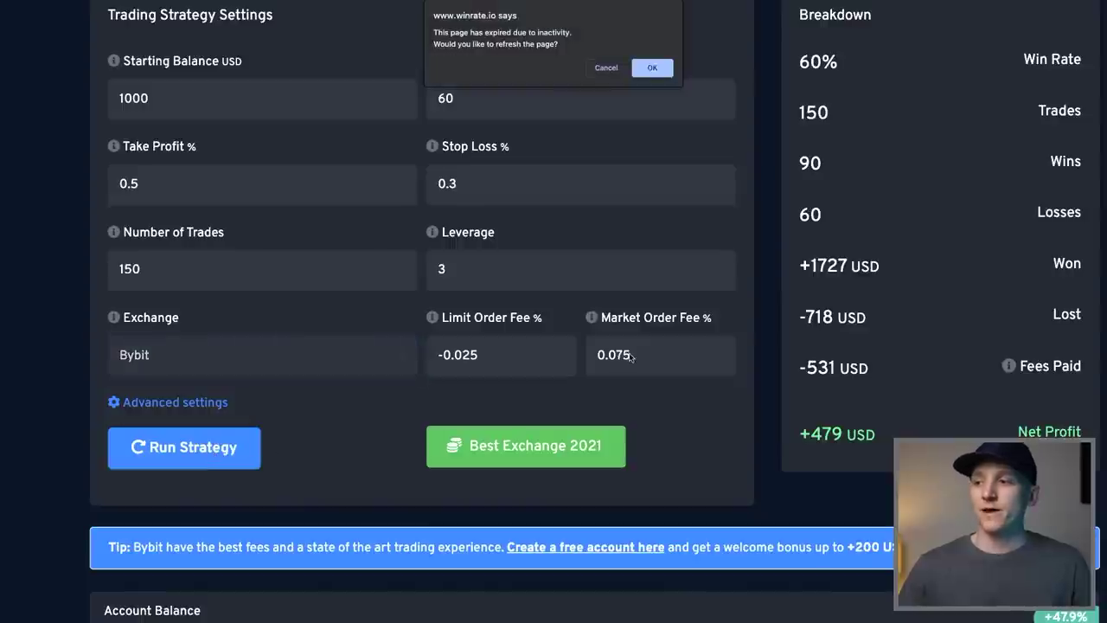
click(606, 67)
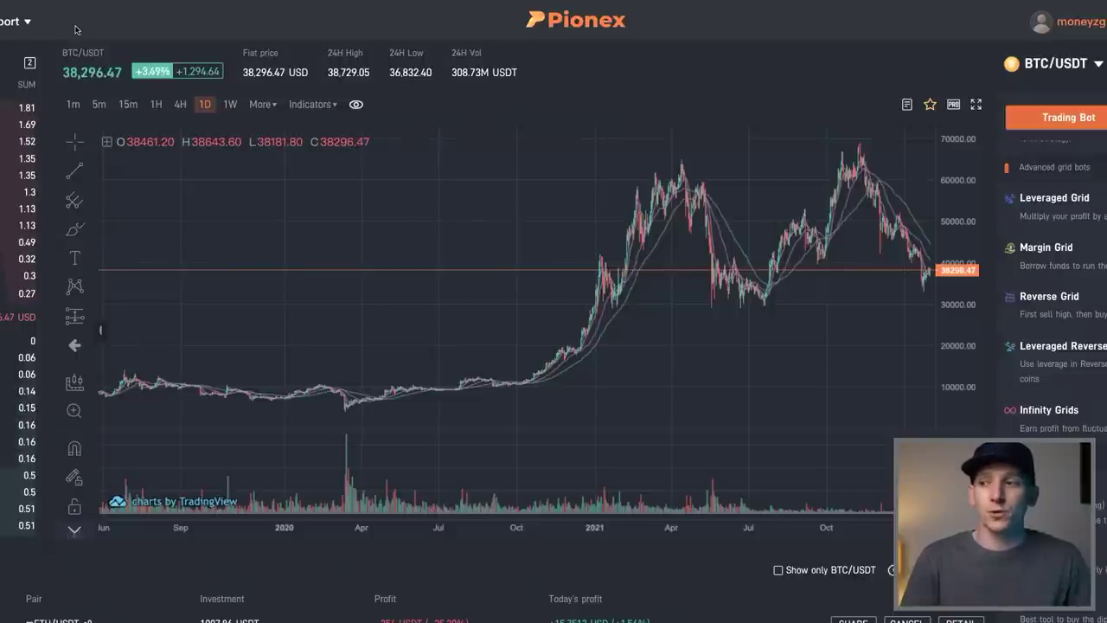
Step: On Pionex, open the Leveraged Grid bot's creation form for BTC/USDT and examine its price limit, grid, leverage and investment settings
mouse_move(567, 45)
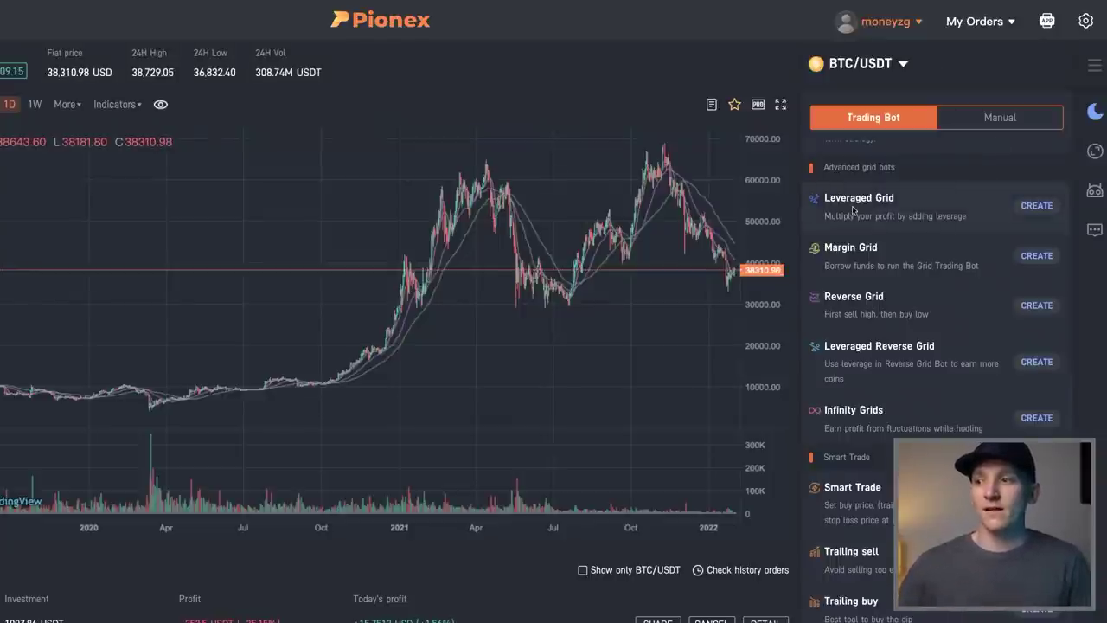
click(907, 208)
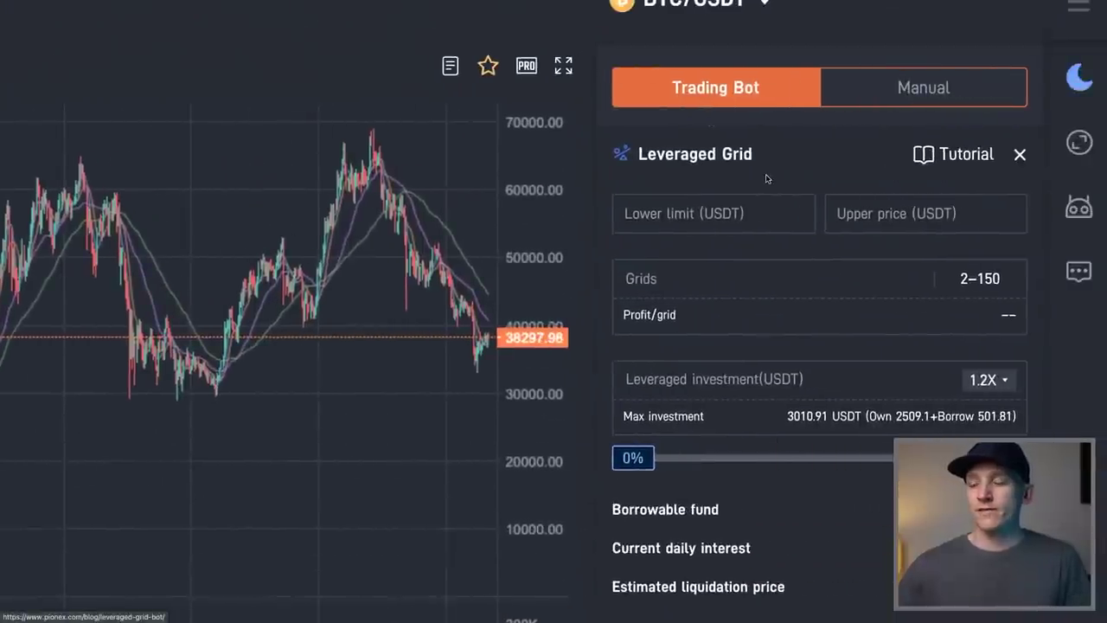
scroll(804, 163, down, 1)
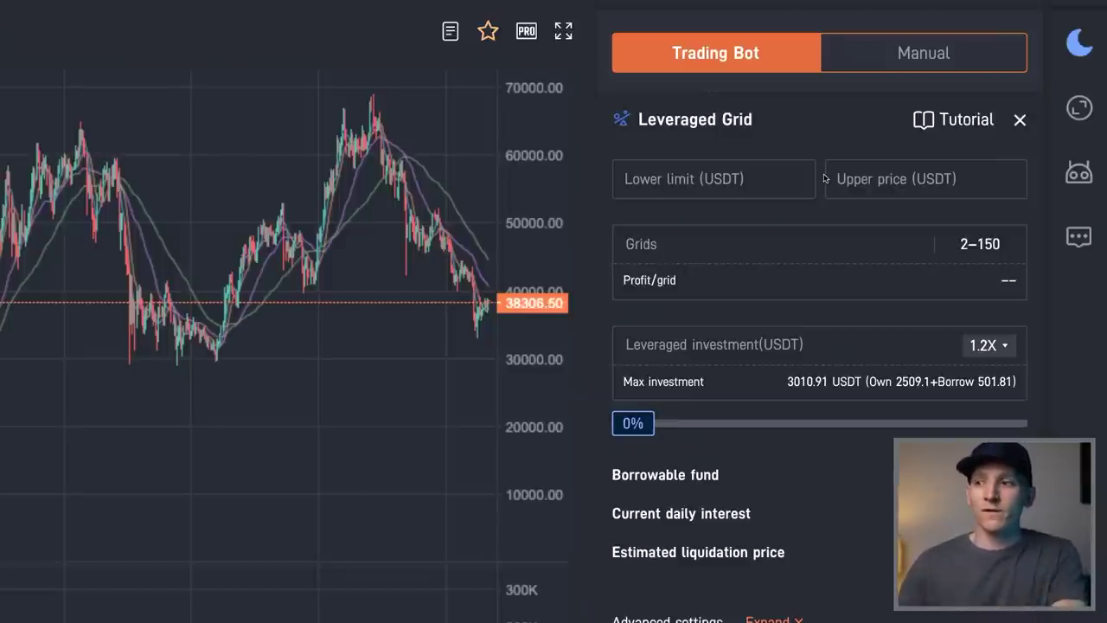
scroll(825, 178, down, 1)
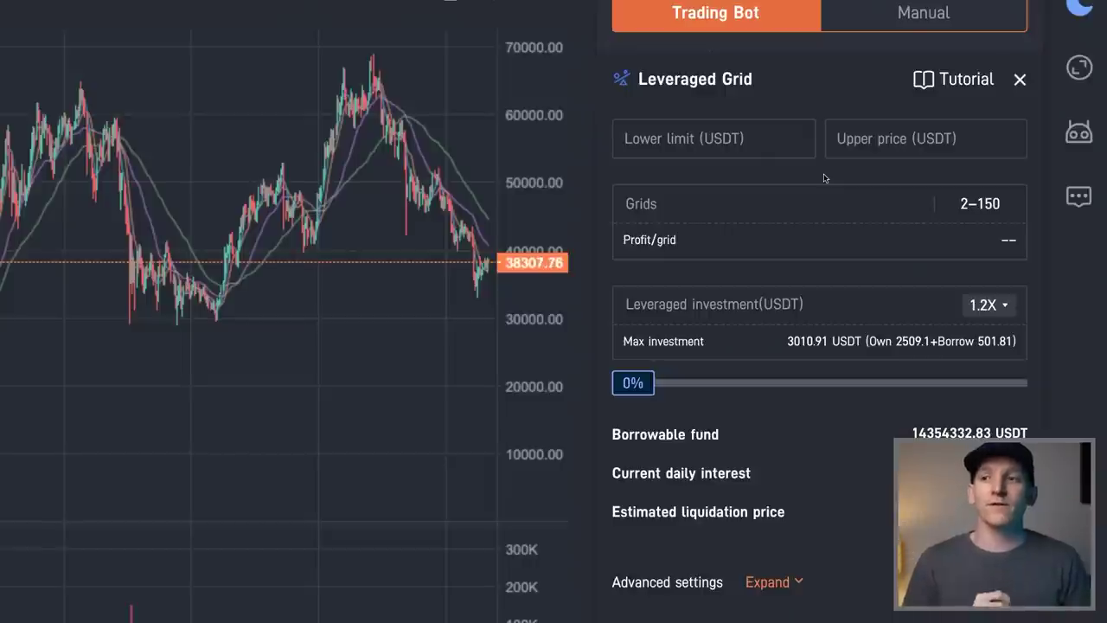
scroll(823, 147, up, 1)
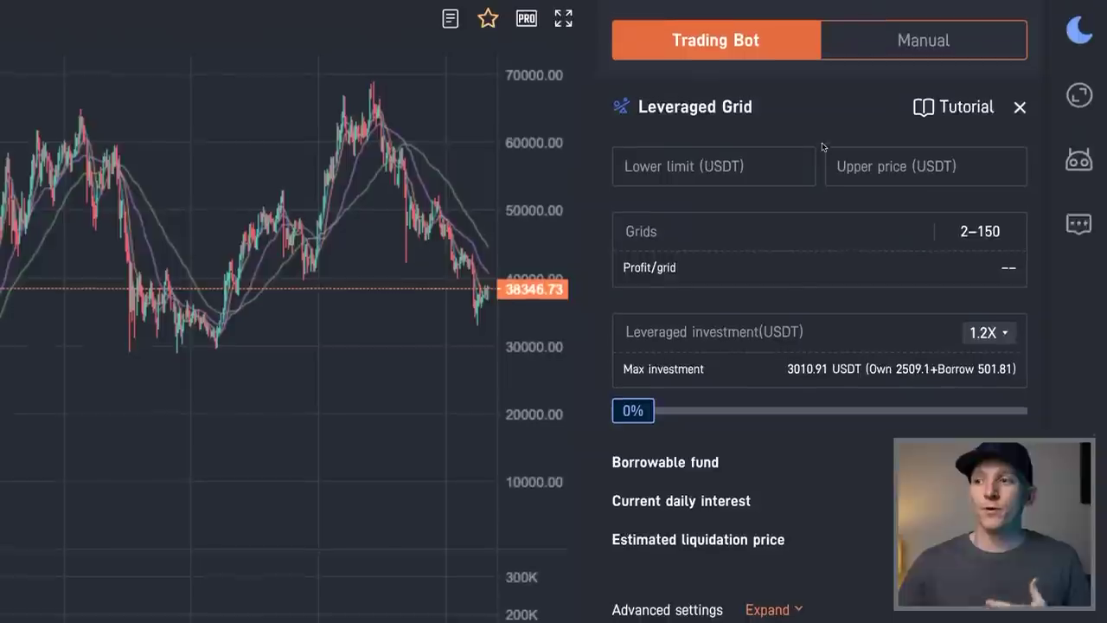